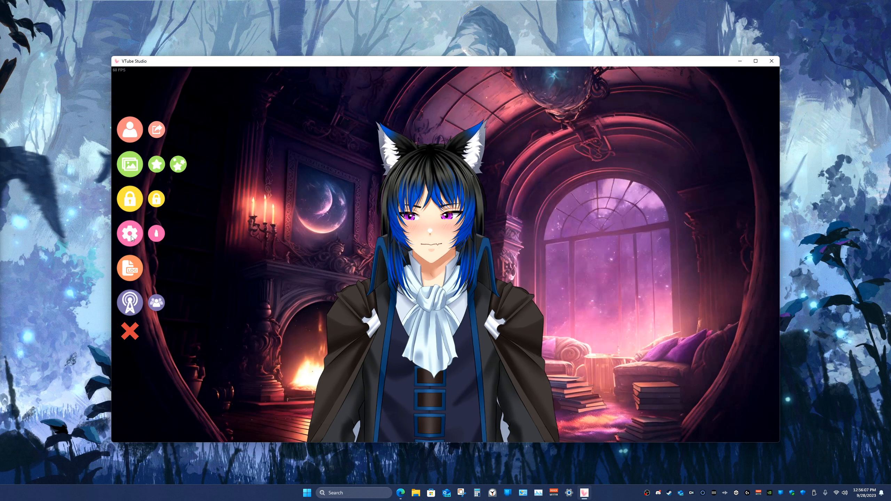
Step: Open the model settings and examine the movement configuration, physics settings and face rotation parameters
{"action": "left_click", "coordinate": [132, 237]}
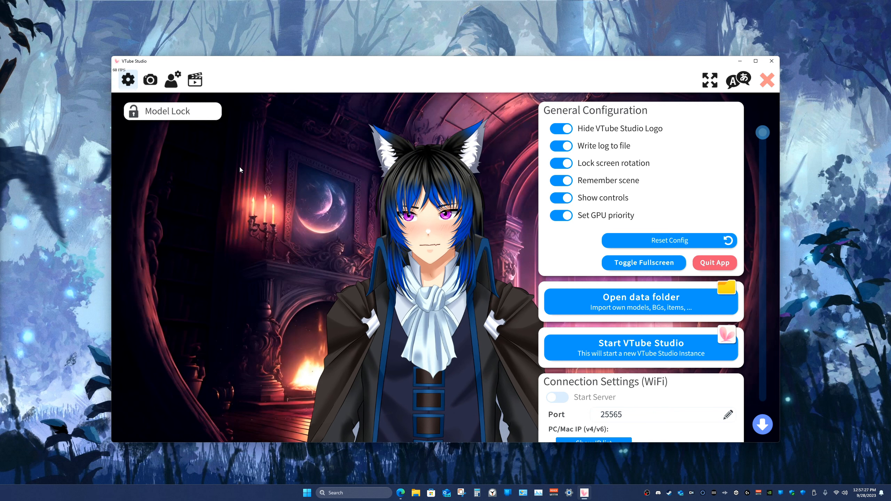
{"action": "left_click", "coordinate": [173, 82]}
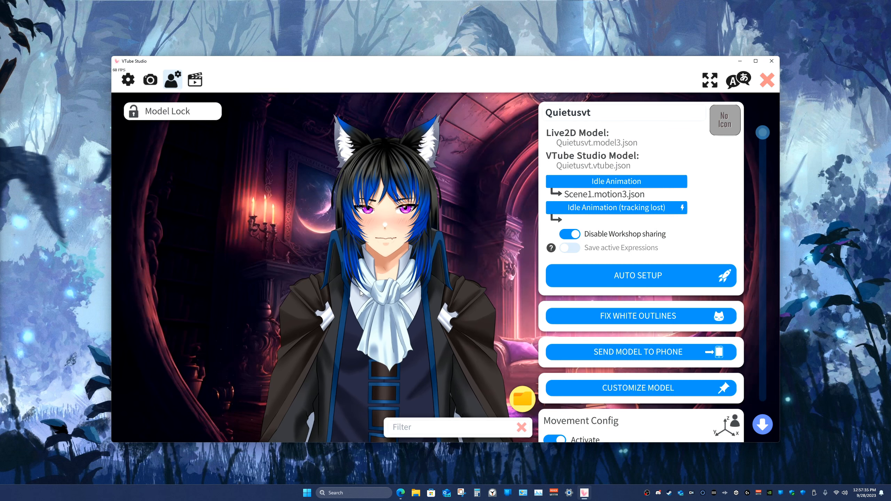
{"action": "scroll", "coordinate": [591, 308], "scroll_direction": "down", "scroll_amount": 5}
{"action": "scroll", "coordinate": [592, 306], "scroll_direction": "down", "scroll_amount": 4}
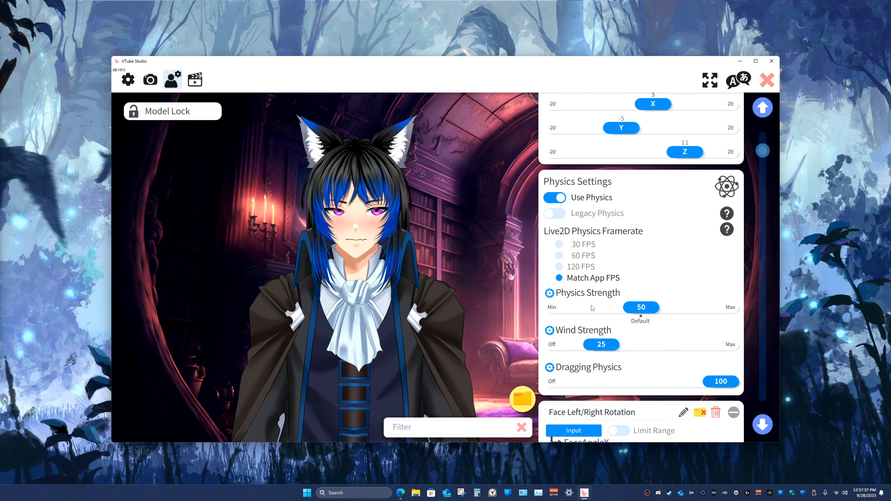
{"action": "scroll", "coordinate": [597, 280], "scroll_direction": "up", "scroll_amount": 3}
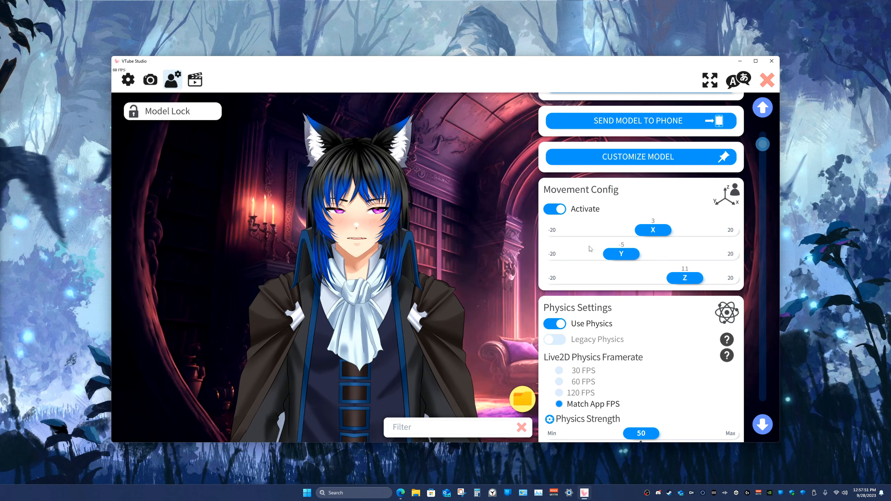
{"action": "scroll", "coordinate": [600, 246], "scroll_direction": "down", "scroll_amount": 3}
{"action": "scroll", "coordinate": [592, 237], "scroll_direction": "down", "scroll_amount": 1}
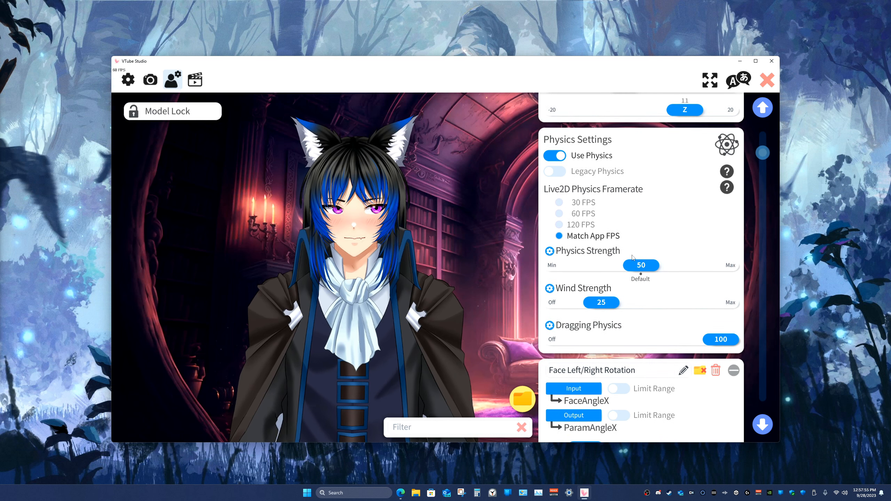
{"action": "scroll", "coordinate": [607, 261], "scroll_direction": "down", "scroll_amount": 6}
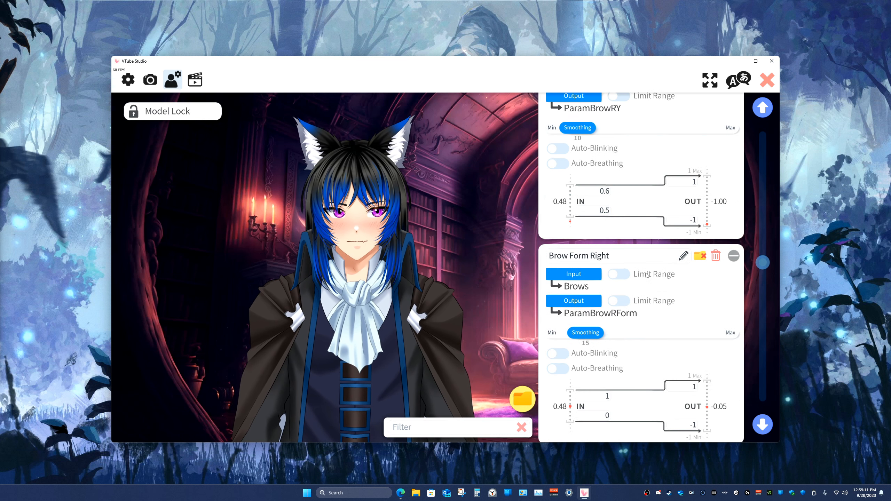
Step: Set the upper input value of the Mouth Open parameter to 1
{"action": "scroll", "coordinate": [642, 259], "scroll_direction": "down", "scroll_amount": 3}
{"action": "scroll", "coordinate": [642, 259], "scroll_direction": "down", "scroll_amount": 5}
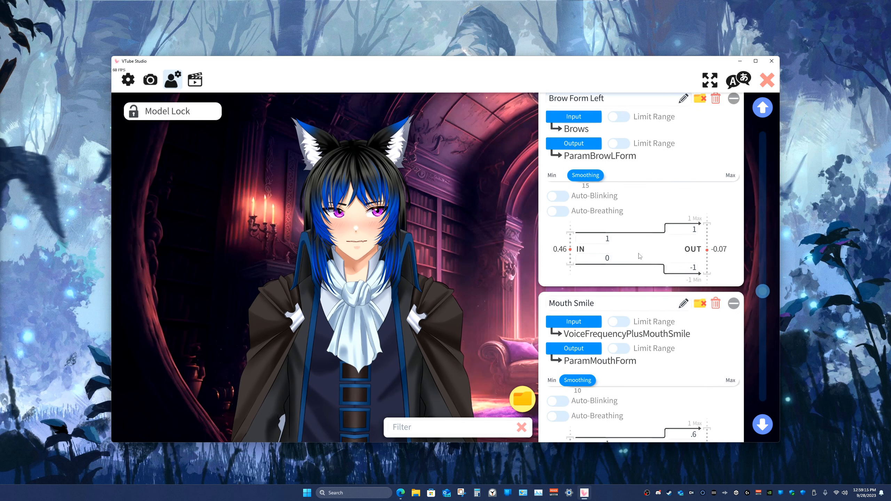
{"action": "scroll", "coordinate": [638, 256], "scroll_direction": "down", "scroll_amount": 6}
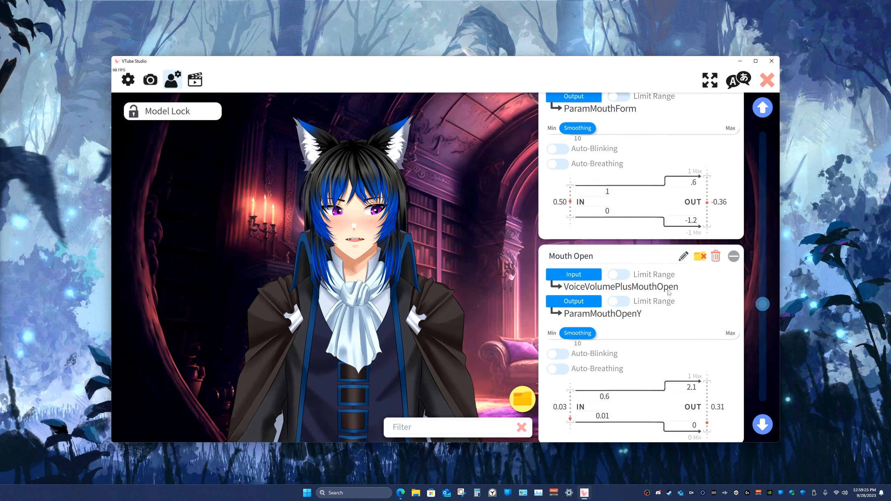
{"action": "scroll", "coordinate": [592, 320], "scroll_direction": "down", "scroll_amount": 2}
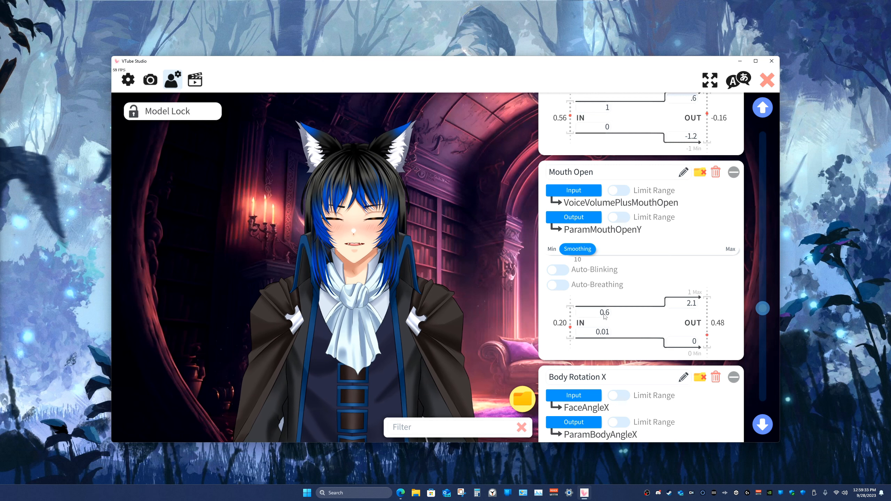
{"action": "left_click", "coordinate": [604, 314]}
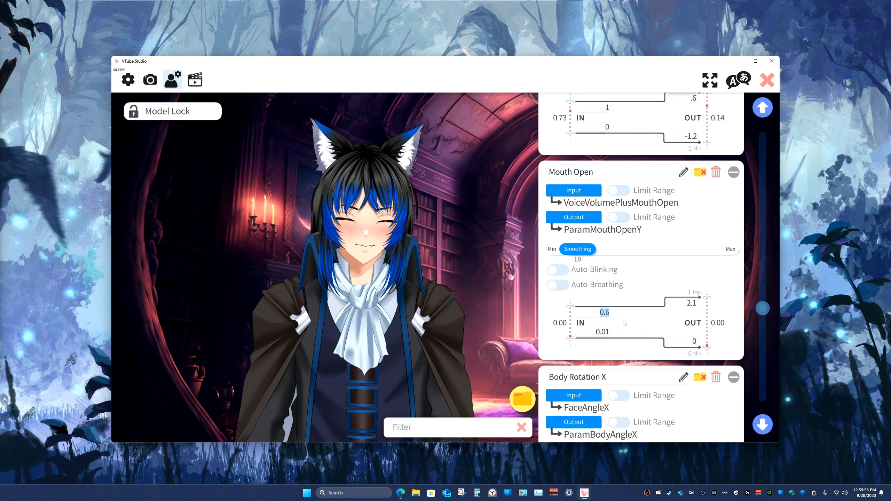
{"action": "type", "text": "1"}
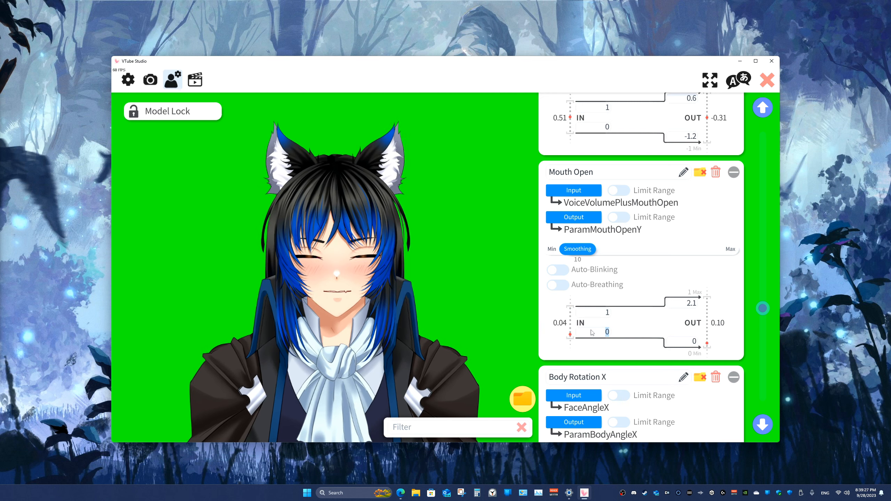
{"action": "type", "text": "1"}
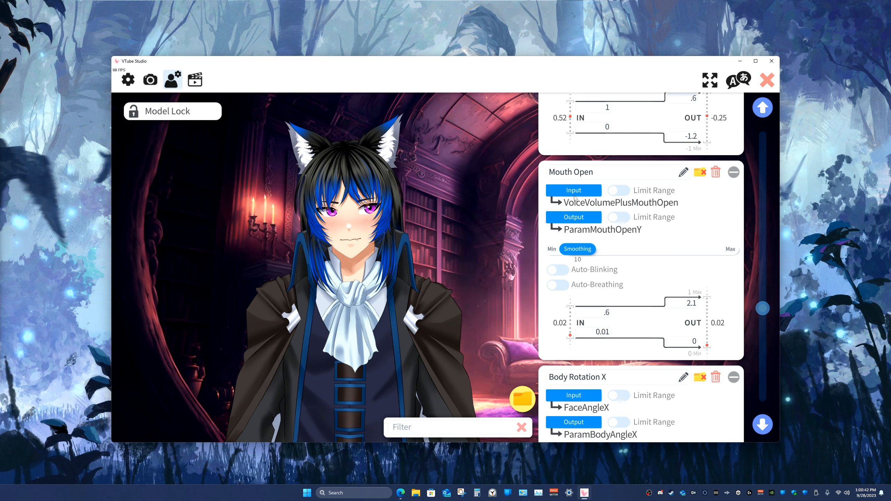
Step: Change the input tracking parameter of Mouth Open to MouthOpen
{"action": "left_click", "coordinate": [573, 192]}
{"action": "scroll", "coordinate": [421, 249], "scroll_direction": "down", "scroll_amount": 5}
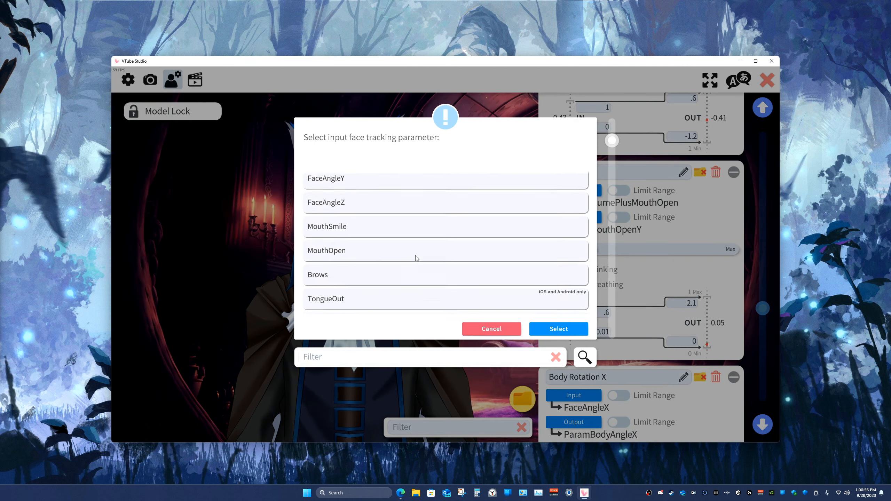
{"action": "scroll", "coordinate": [416, 258], "scroll_direction": "down", "scroll_amount": 1}
{"action": "left_click", "coordinate": [377, 232]}
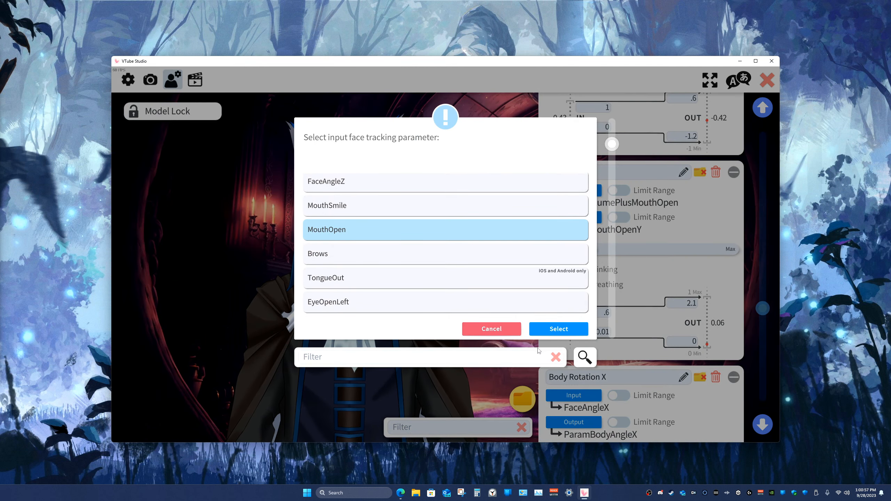
{"action": "left_click", "coordinate": [558, 329]}
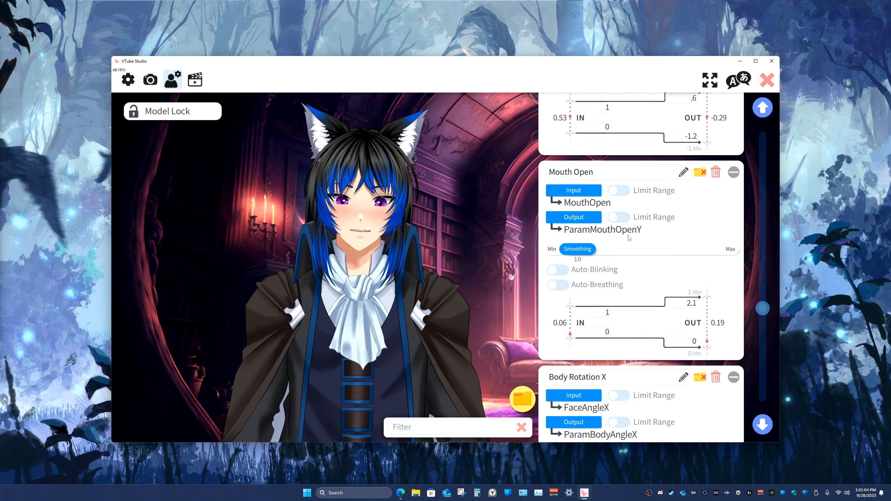
Step: Assign VoiceVolumePlusMouthOpen as the input tracking parameter of Mouth Open
{"action": "left_click", "coordinate": [593, 192]}
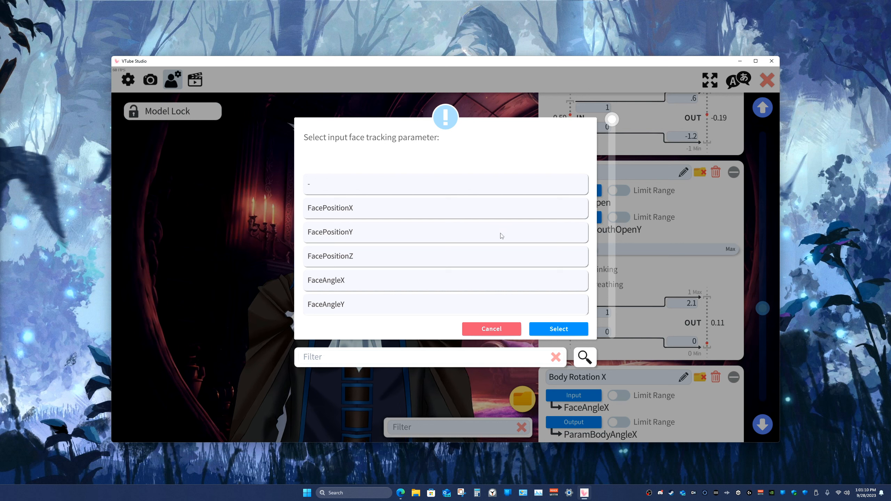
{"action": "scroll", "coordinate": [501, 234], "scroll_direction": "down", "scroll_amount": 6}
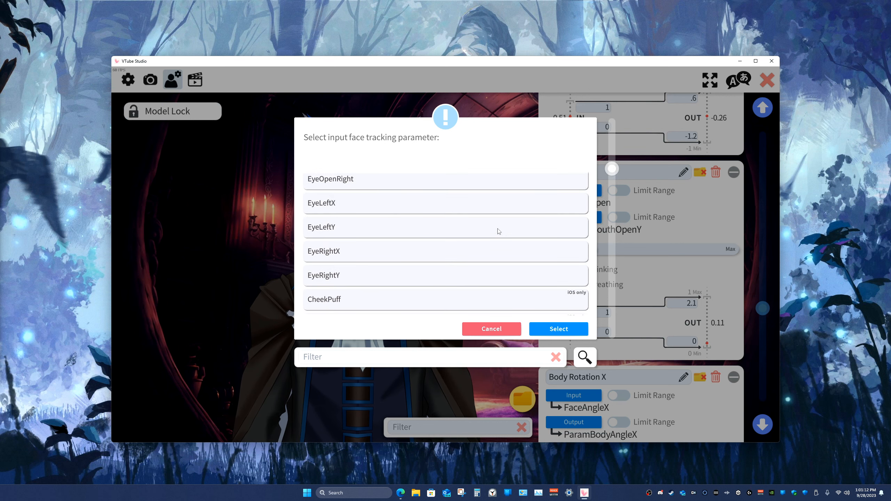
{"action": "scroll", "coordinate": [498, 232], "scroll_direction": "down", "scroll_amount": 1}
{"action": "scroll", "coordinate": [495, 234], "scroll_direction": "down", "scroll_amount": 10}
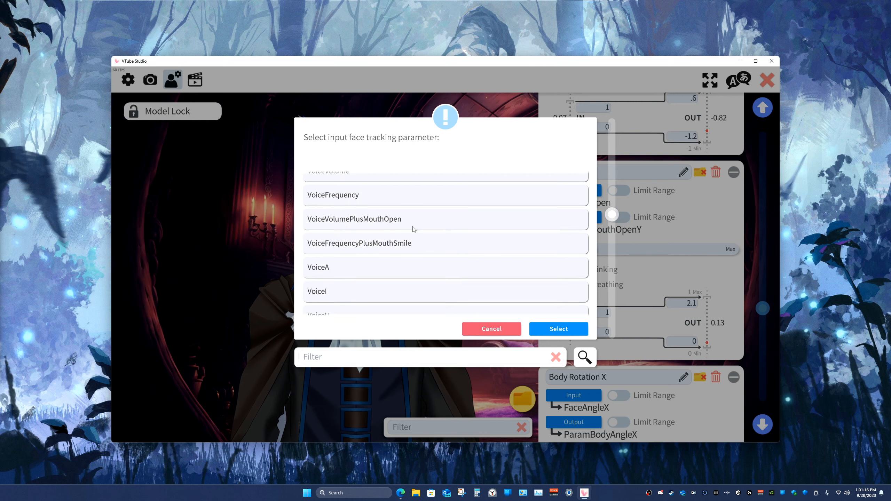
{"action": "left_click", "coordinate": [410, 225]}
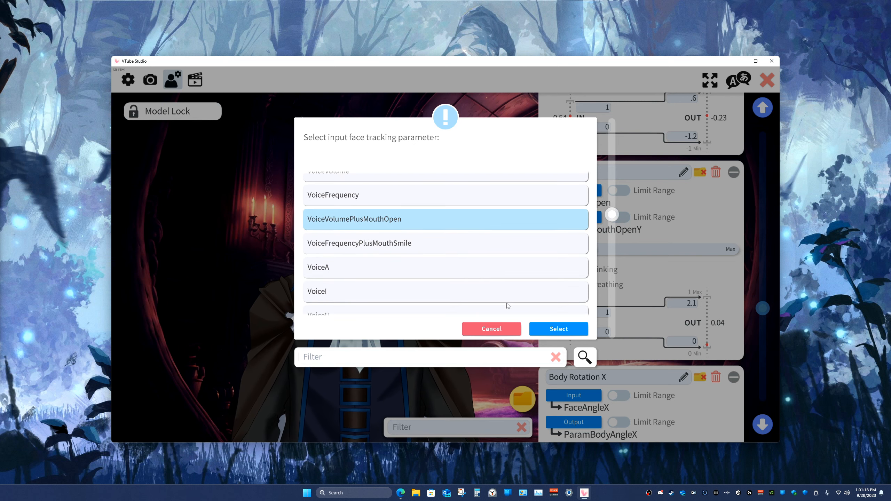
{"action": "left_click", "coordinate": [545, 327]}
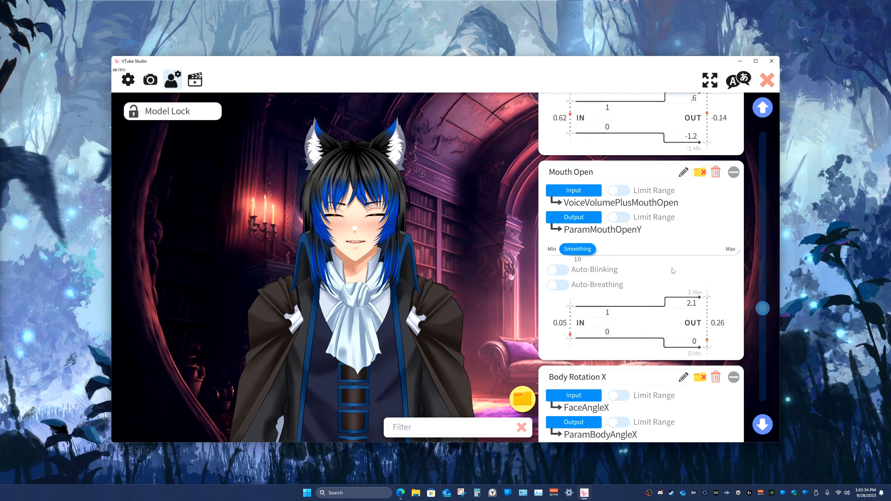
{"action": "scroll", "coordinate": [673, 271], "scroll_direction": "up", "scroll_amount": 5}
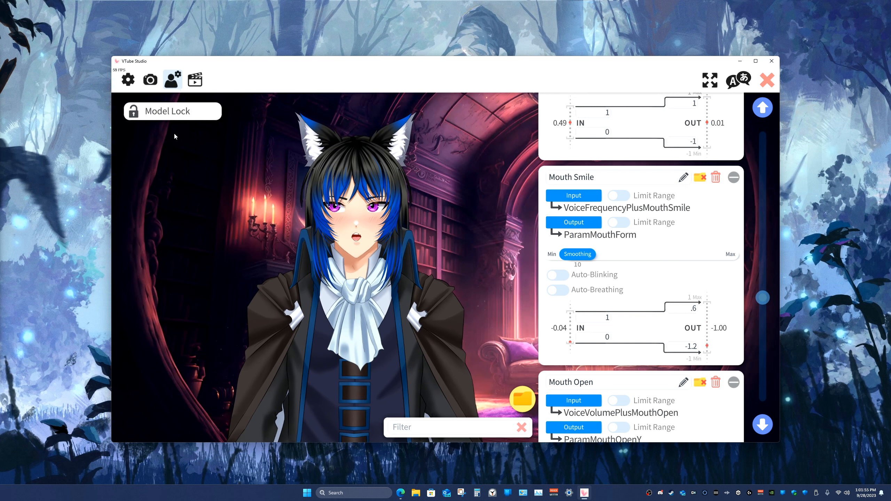
Step: Set the lipsync type in the general configuration's microphone settings to Advanced Lipsync (uLipSync)
{"action": "left_click", "coordinate": [130, 81]}
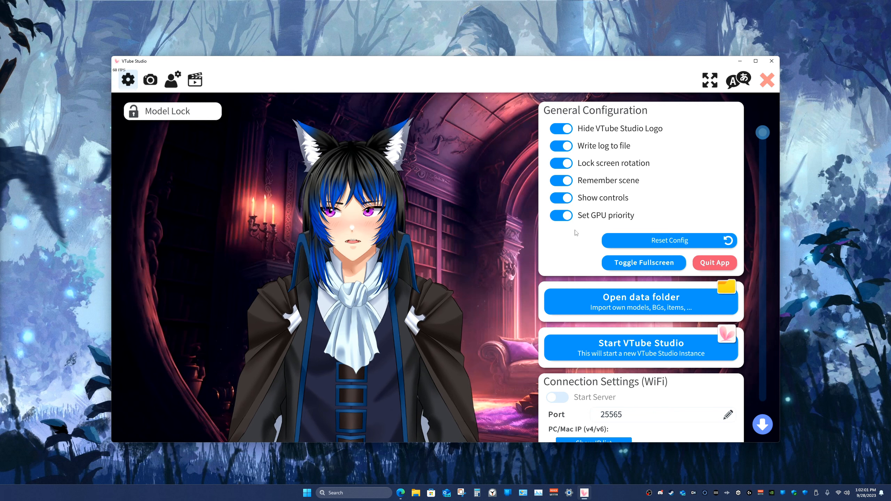
{"action": "scroll", "coordinate": [575, 232], "scroll_direction": "down", "scroll_amount": 15}
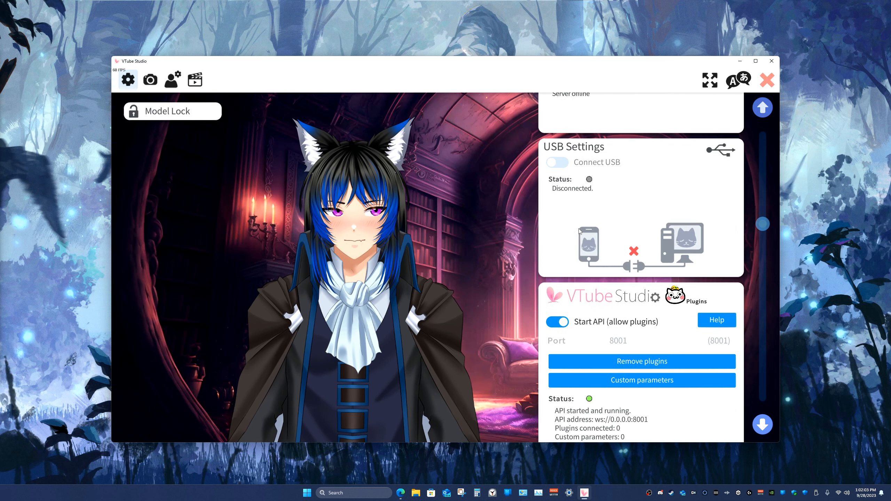
{"action": "scroll", "coordinate": [583, 230], "scroll_direction": "down", "scroll_amount": 4}
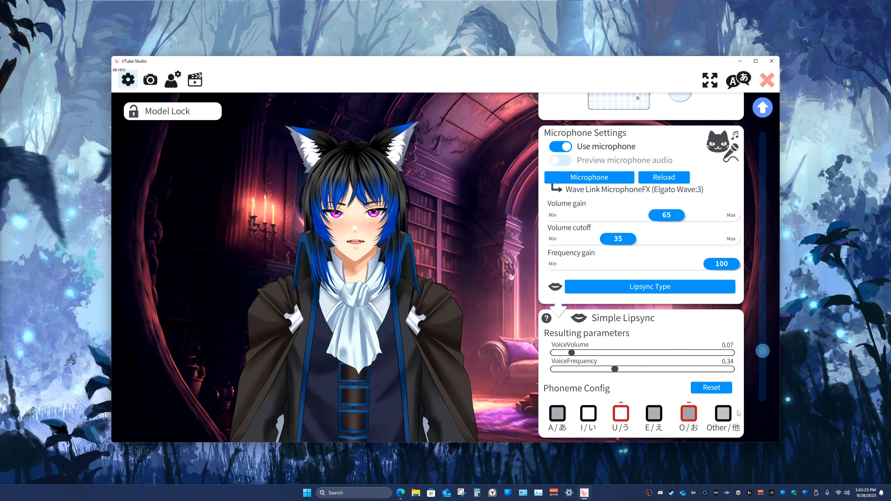
{"action": "scroll", "coordinate": [558, 403], "scroll_direction": "down", "scroll_amount": 2}
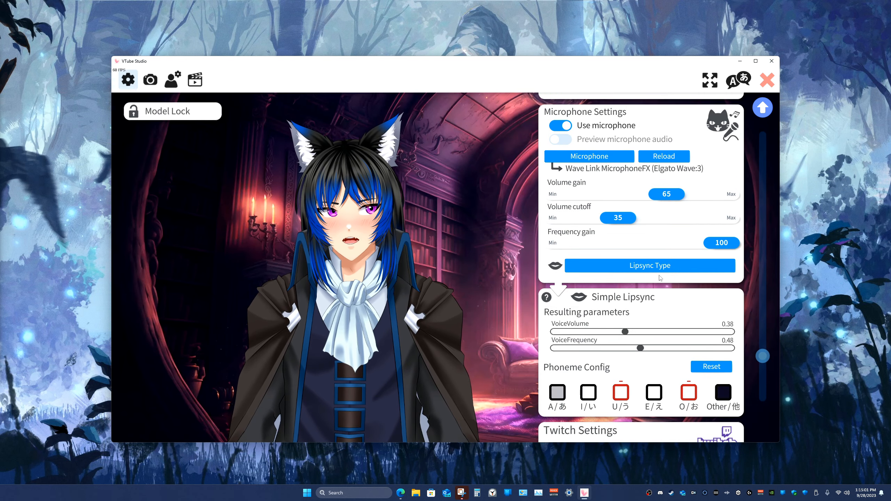
{"action": "left_click", "coordinate": [648, 270]}
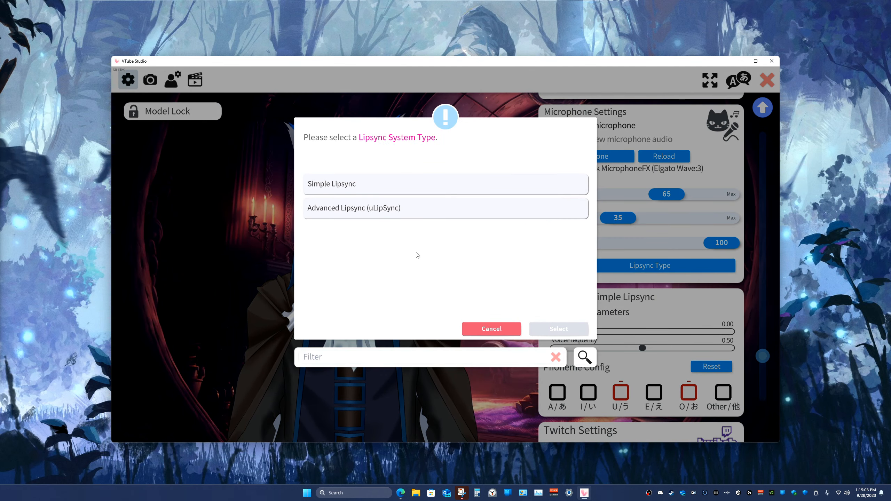
{"action": "left_click", "coordinate": [398, 212]}
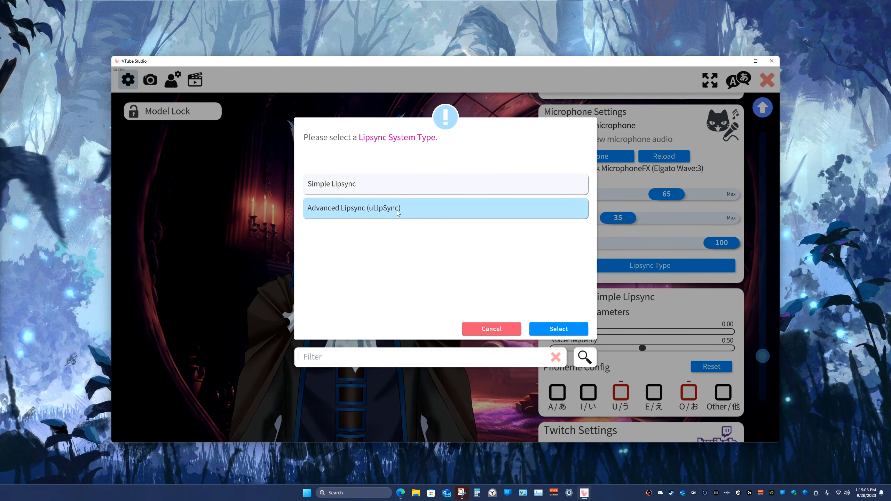
{"action": "left_click", "coordinate": [546, 333]}
{"action": "scroll", "coordinate": [614, 337], "scroll_direction": "down", "scroll_amount": 3}
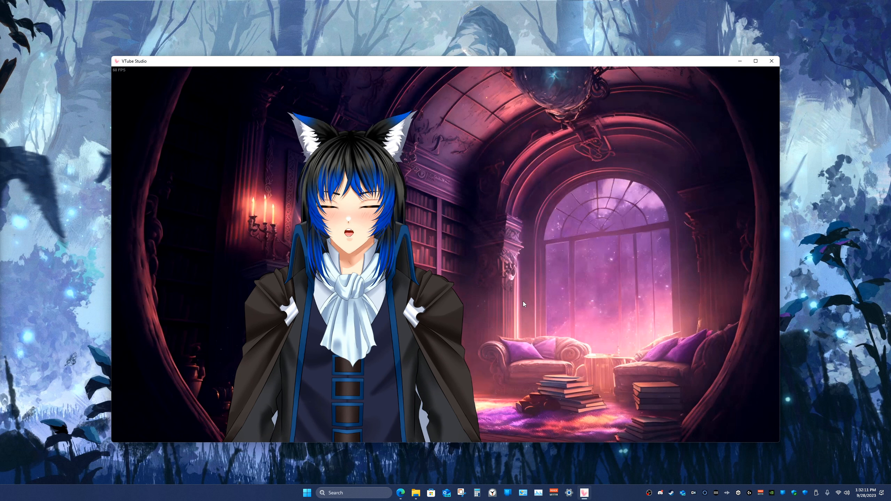
Step: Activate the model's Display Lighting effect and set its display source to Off in the camera settings
{"action": "key", "text": "ctrl+1"}
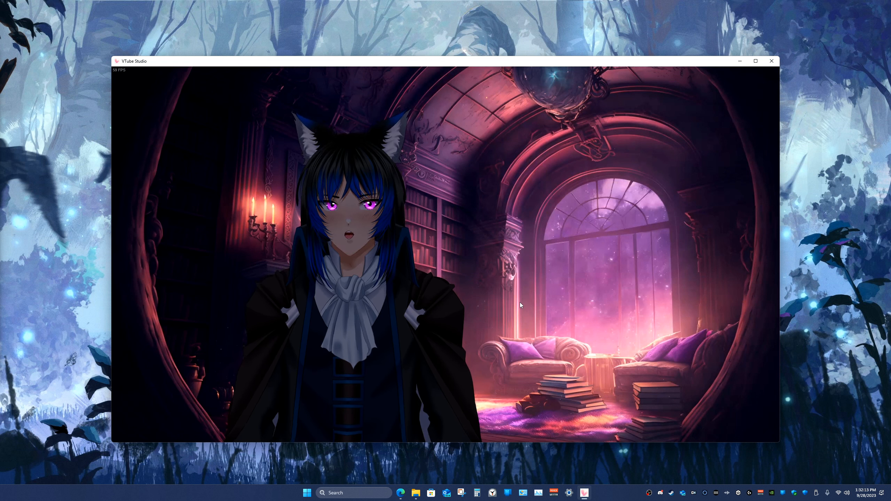
{"action": "double_click", "coordinate": [512, 285]}
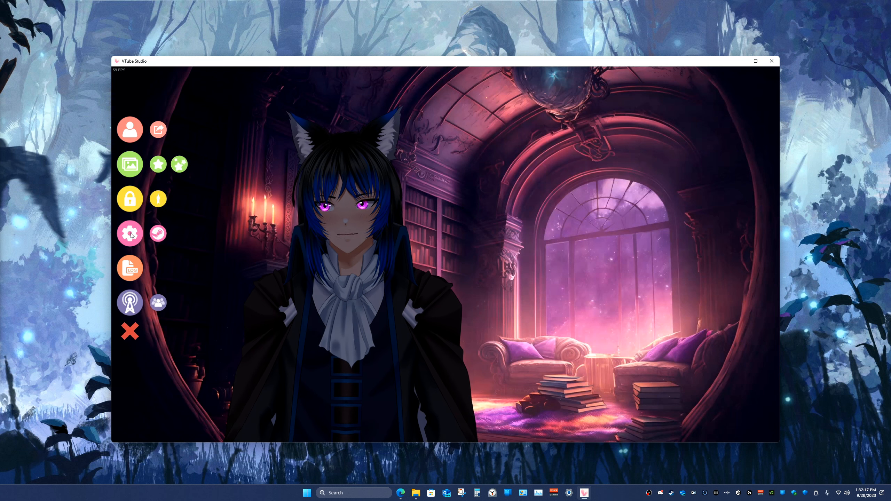
{"action": "left_click", "coordinate": [130, 233]}
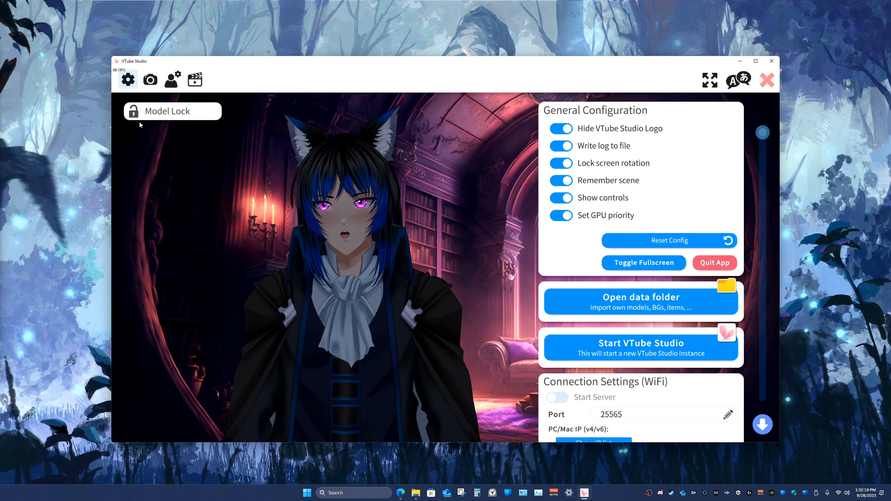
{"action": "left_click", "coordinate": [151, 80]}
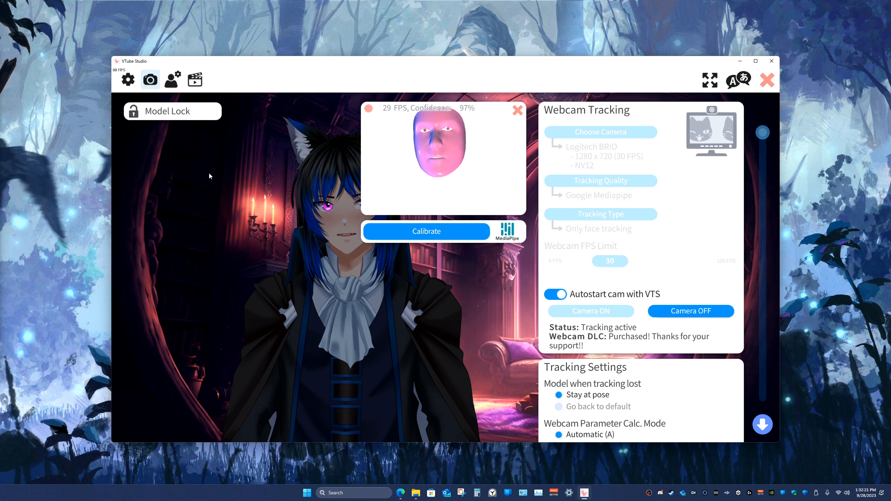
{"action": "scroll", "coordinate": [625, 288], "scroll_direction": "down", "scroll_amount": 15}
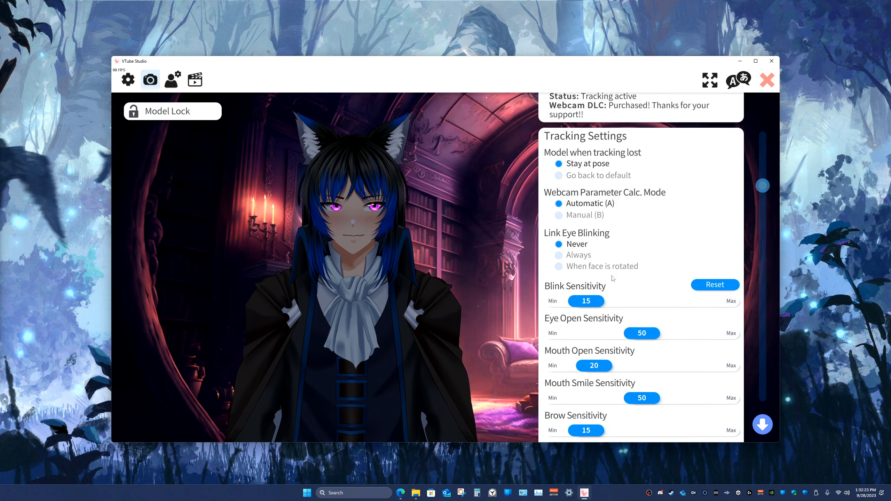
{"action": "scroll", "coordinate": [614, 278], "scroll_direction": "down", "scroll_amount": 6}
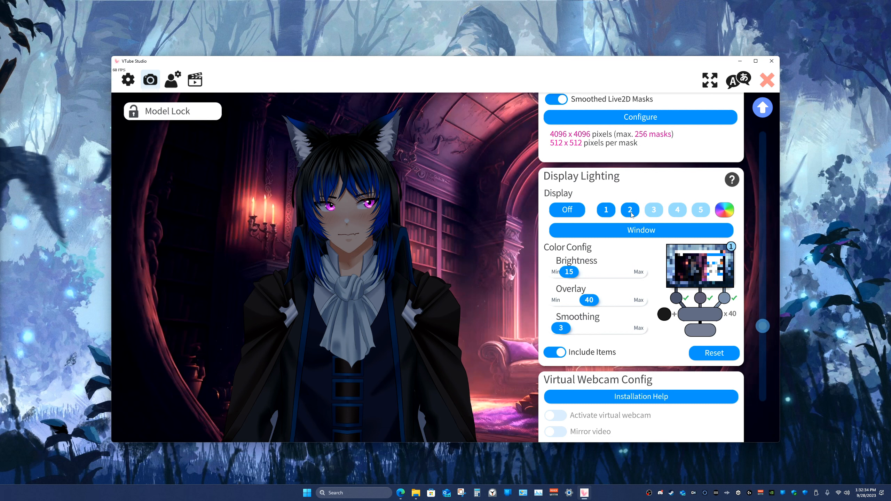
{"action": "left_click", "coordinate": [572, 207]}
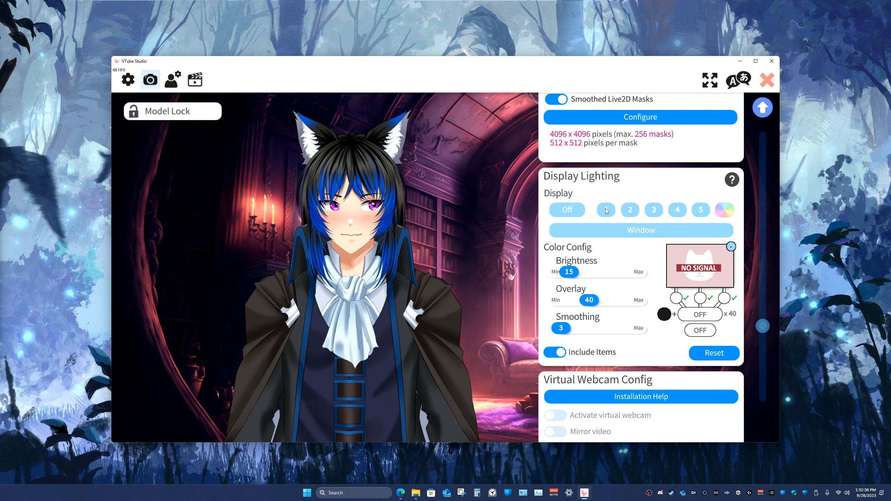
Step: Try display 1 as the Display Lighting source and return the source to Off
{"action": "left_click", "coordinate": [606, 209]}
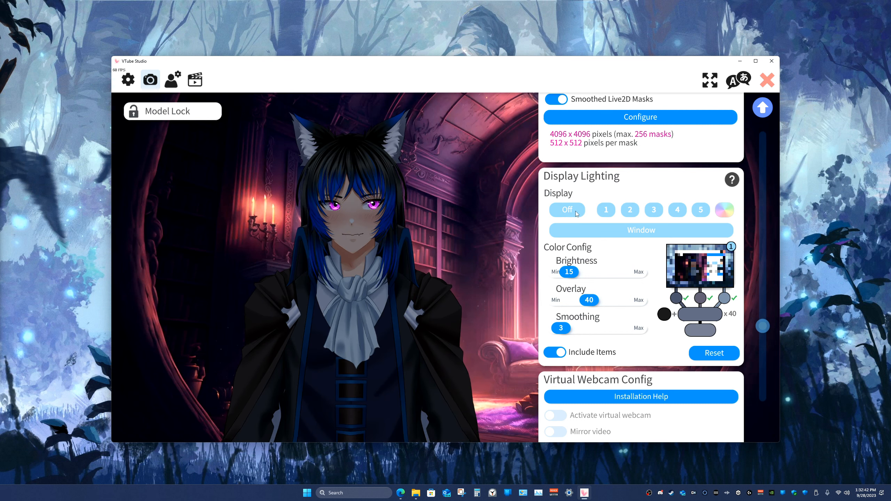
{"action": "left_click", "coordinate": [575, 211]}
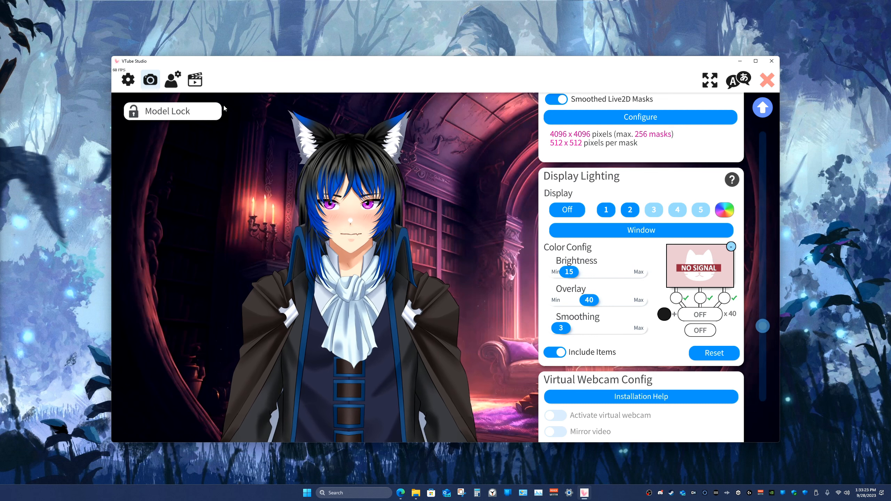
Step: Add a new hotkey with the Screen Overlay action and record the current display lighting settings in it
{"action": "left_click", "coordinate": [198, 80]}
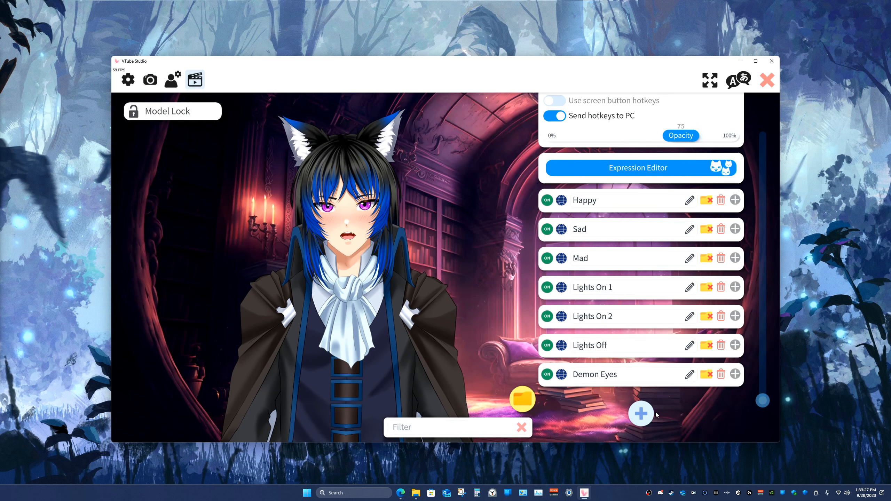
{"action": "left_click", "coordinate": [645, 415]}
{"action": "scroll", "coordinate": [653, 400], "scroll_direction": "down", "scroll_amount": 3}
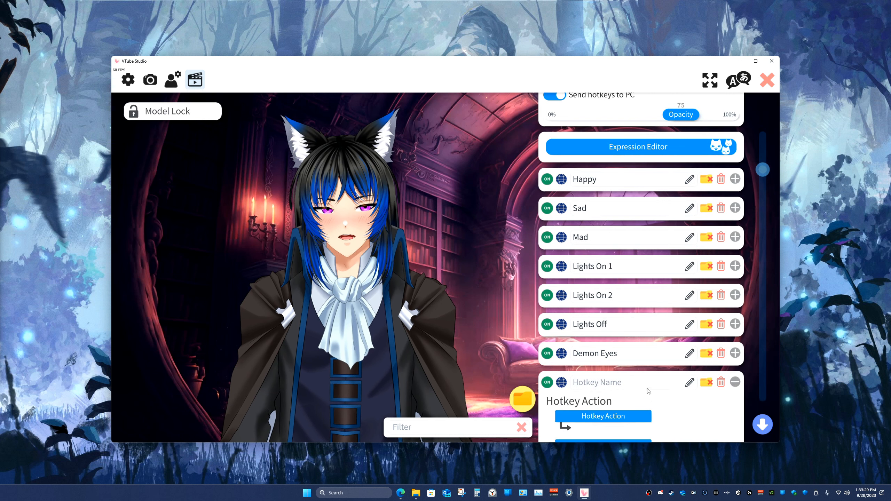
{"action": "scroll", "coordinate": [659, 386], "scroll_direction": "down", "scroll_amount": 2}
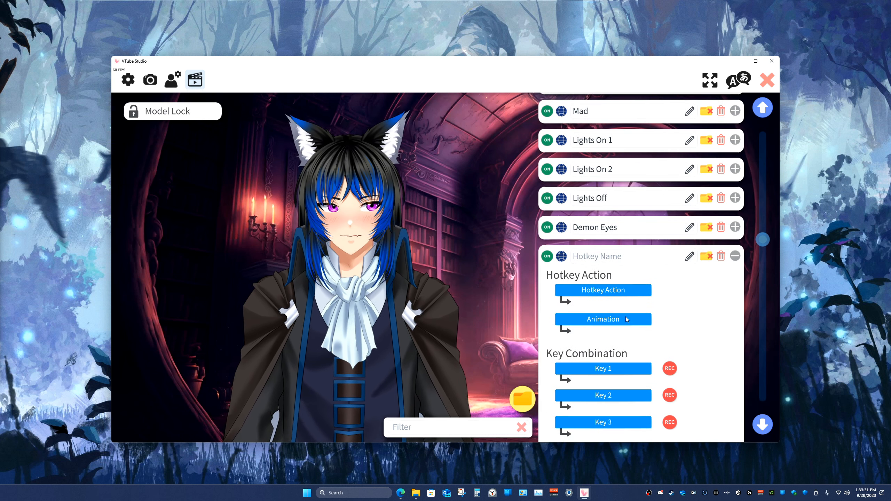
{"action": "left_click", "coordinate": [608, 291]}
{"action": "type", "text": "`"}
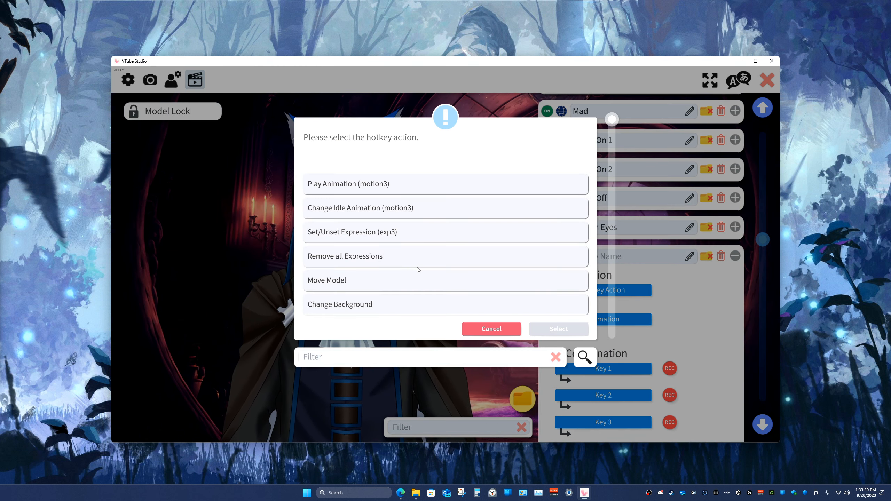
{"action": "scroll", "coordinate": [418, 269], "scroll_direction": "down", "scroll_amount": 6}
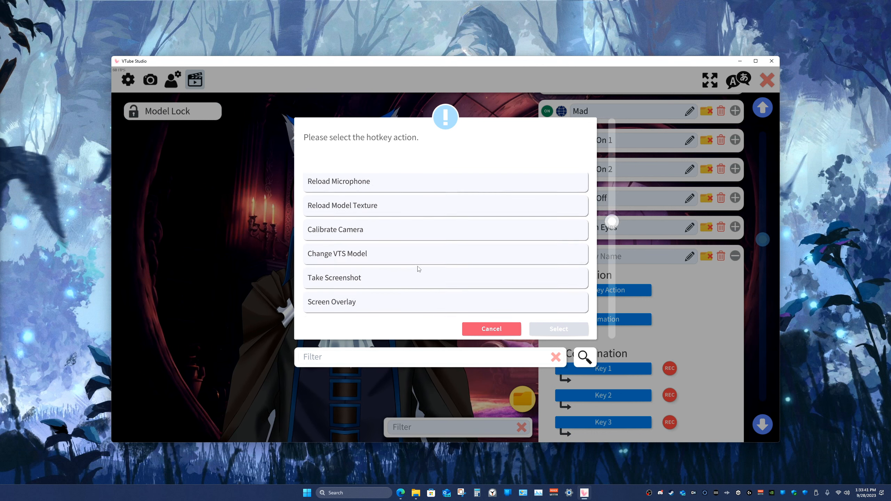
{"action": "left_click", "coordinate": [364, 265]}
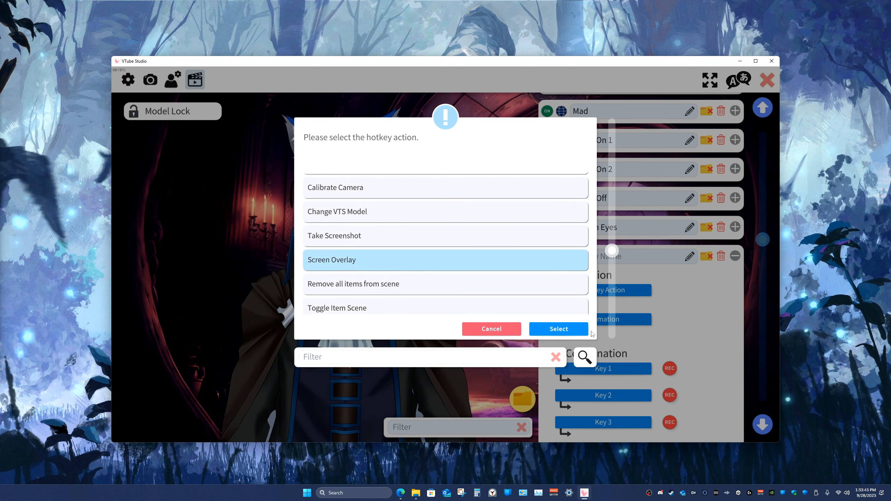
{"action": "left_click", "coordinate": [566, 329]}
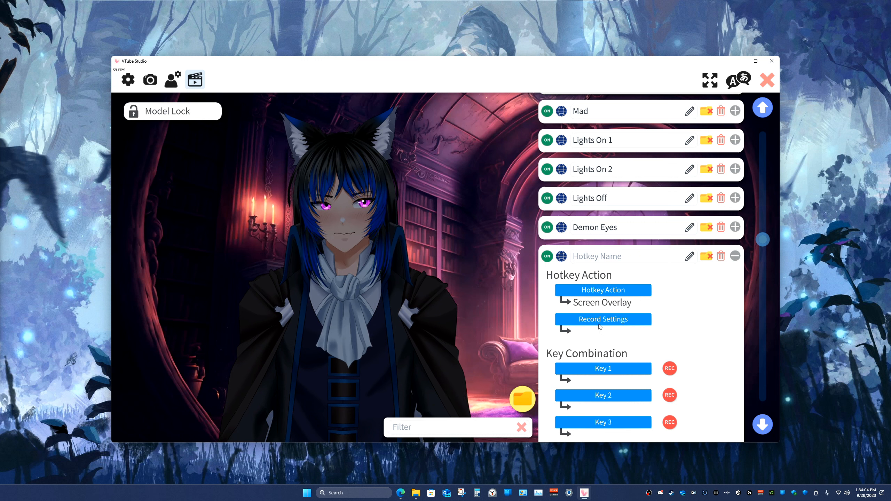
{"action": "left_click", "coordinate": [600, 323]}
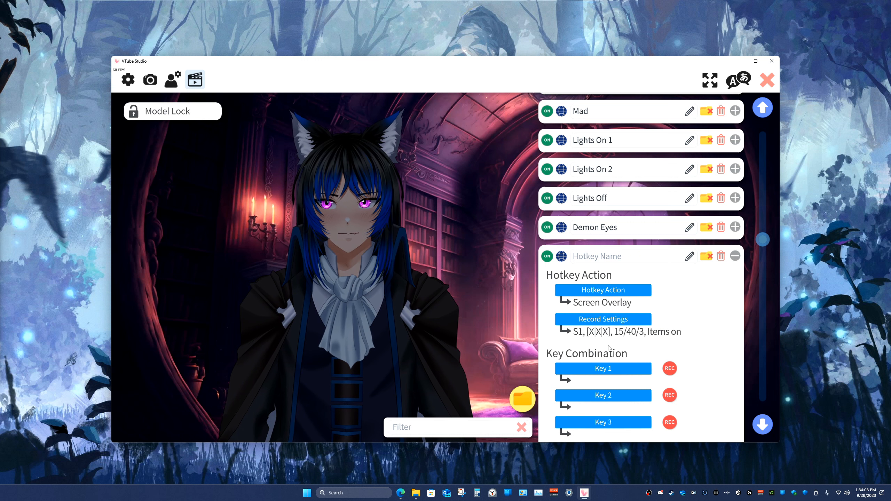
{"action": "scroll", "coordinate": [609, 347], "scroll_direction": "down", "scroll_amount": 3}
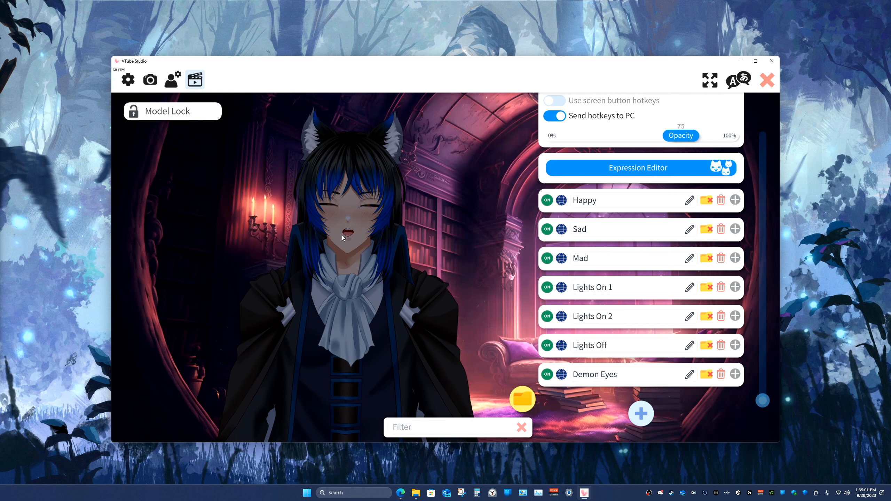
Step: Open the scene lighting customization for ArtMeshes from the model settings
{"action": "left_click", "coordinate": [173, 86]}
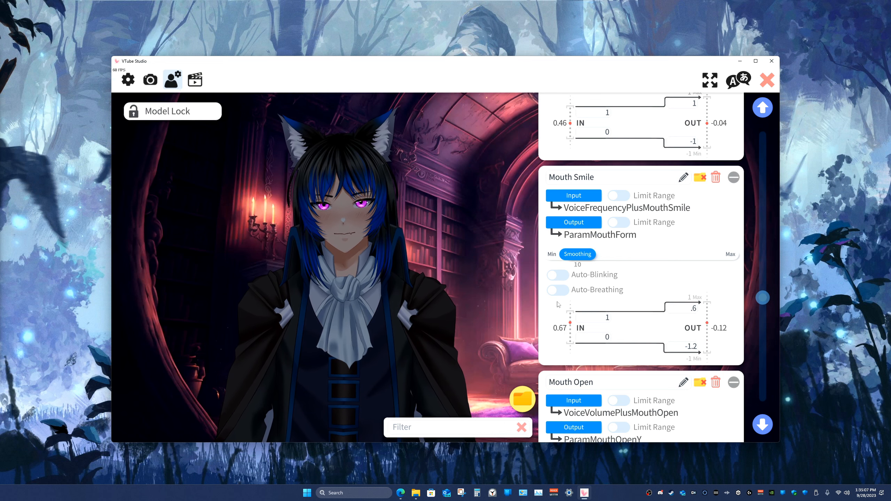
{"action": "left_click_drag", "start_coordinate": [763, 300], "coordinate": [763, 132]}
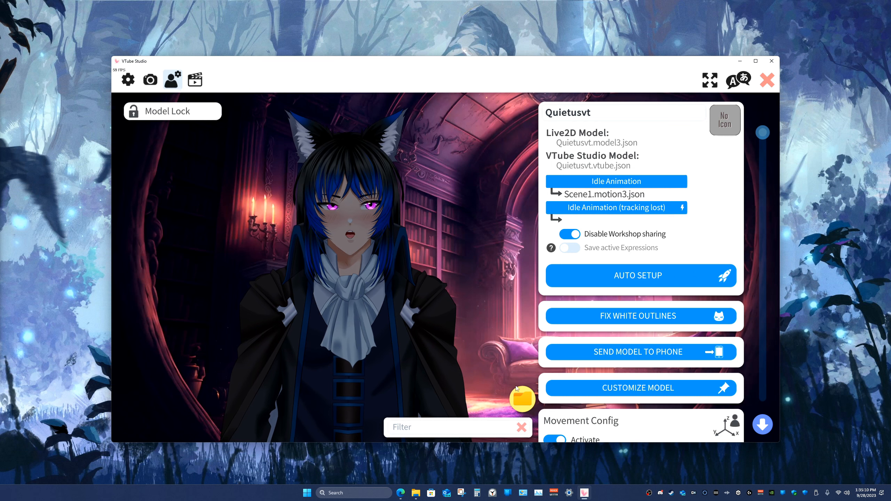
{"action": "left_click", "coordinate": [612, 385]}
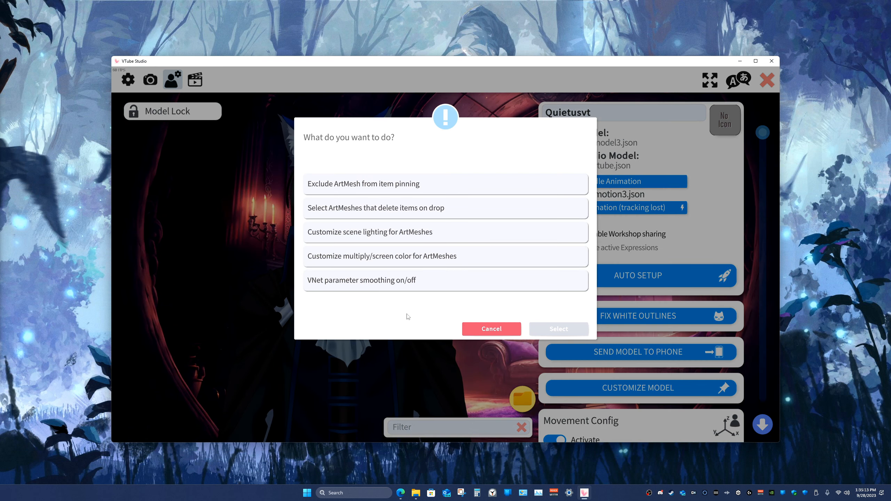
{"action": "left_click", "coordinate": [385, 235]}
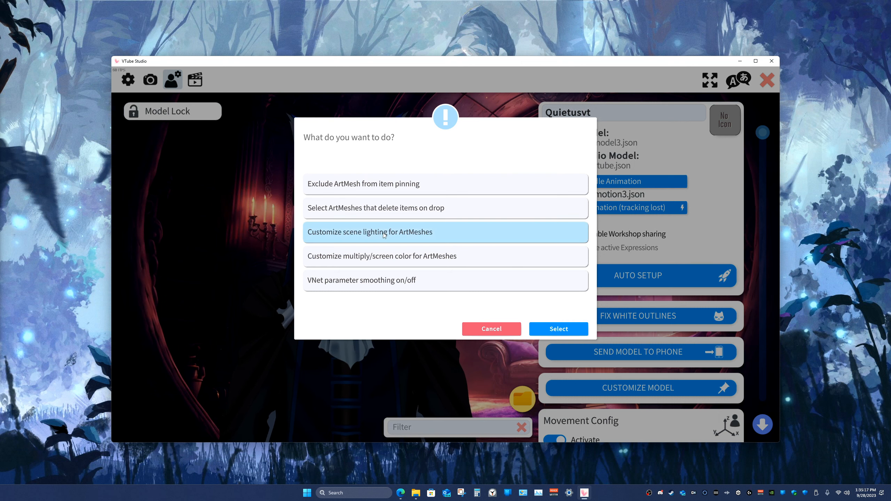
{"action": "left_click", "coordinate": [543, 335]}
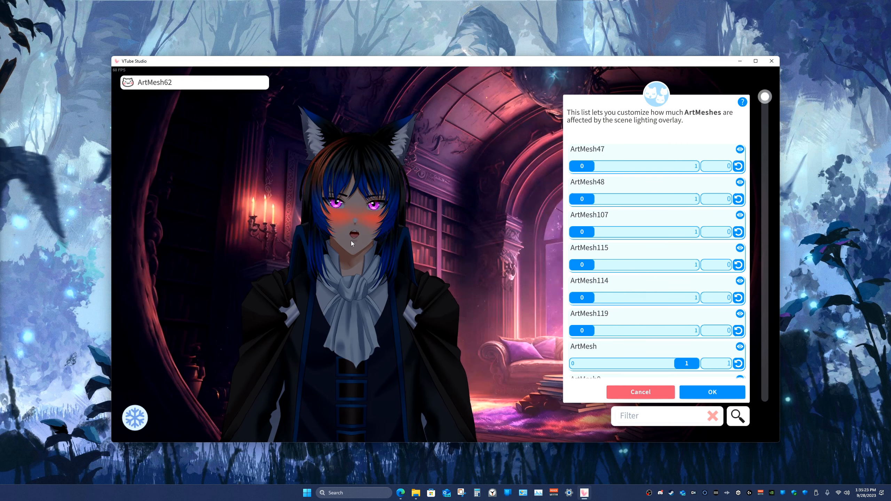
Step: List the ArtMeshes of the eye on the viewer's right and highlight ArtMesh48, ArtMesh49 and ArtMesh76 on the model
{"action": "left_click", "coordinate": [372, 204]}
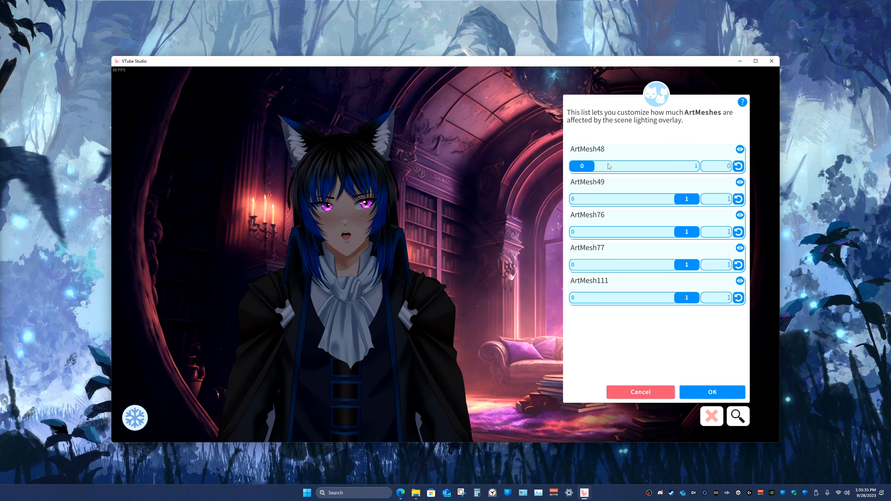
{"action": "left_click", "coordinate": [740, 150]}
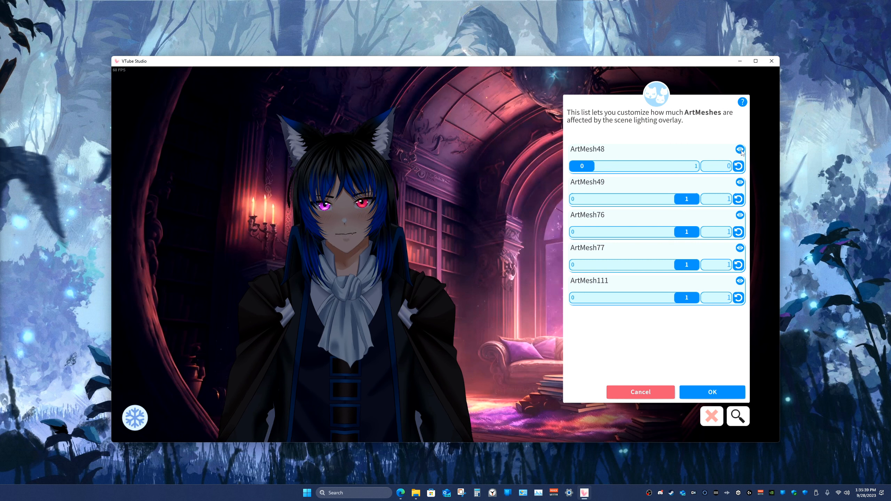
{"action": "left_click", "coordinate": [740, 181]}
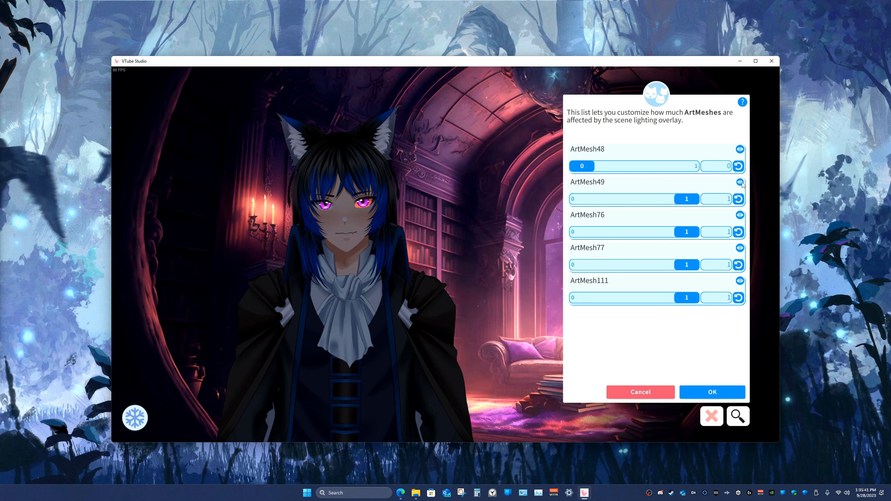
{"action": "left_click", "coordinate": [740, 216]}
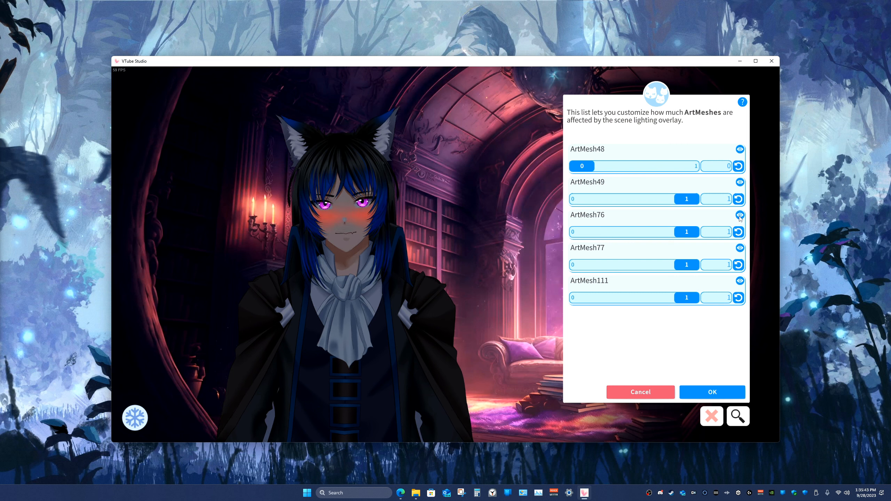
Step: Try a scene lighting influence of 1 on ArtMesh48 and return it to 0
{"action": "left_click_drag", "start_coordinate": [581, 165], "coordinate": [709, 169]}
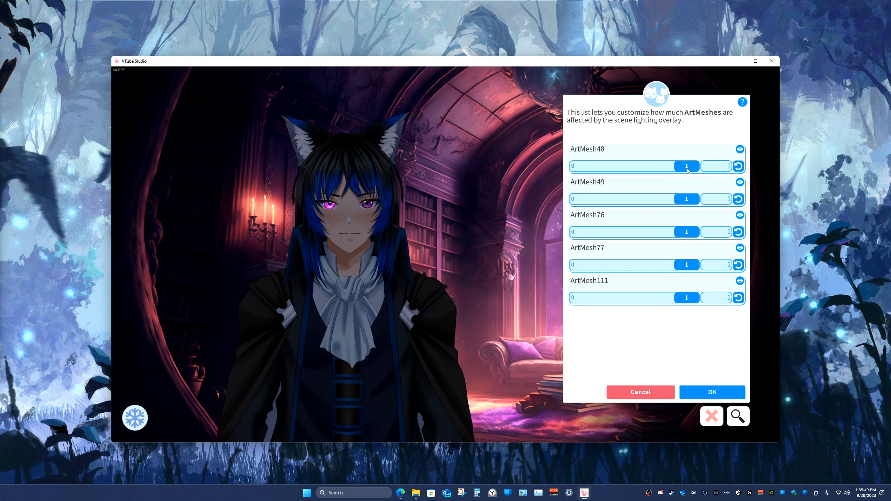
{"action": "mouse_move", "coordinate": [384, 224]}
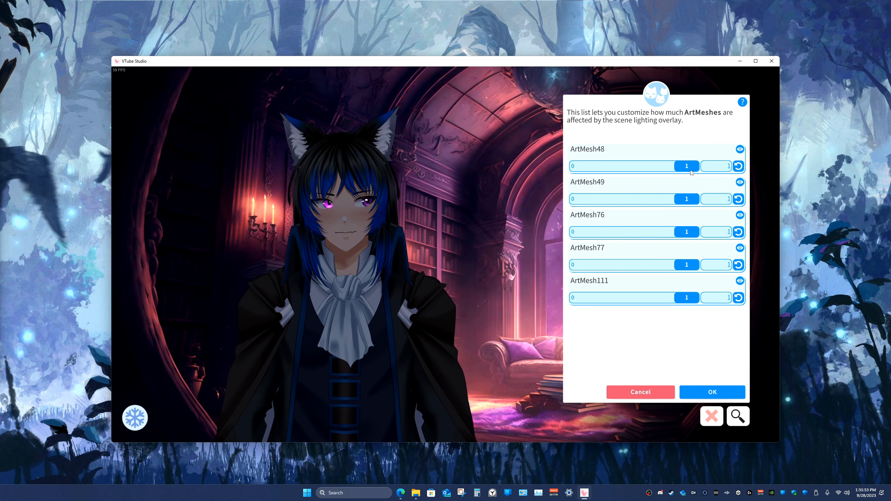
{"action": "left_click_drag", "start_coordinate": [689, 168], "coordinate": [554, 167]}
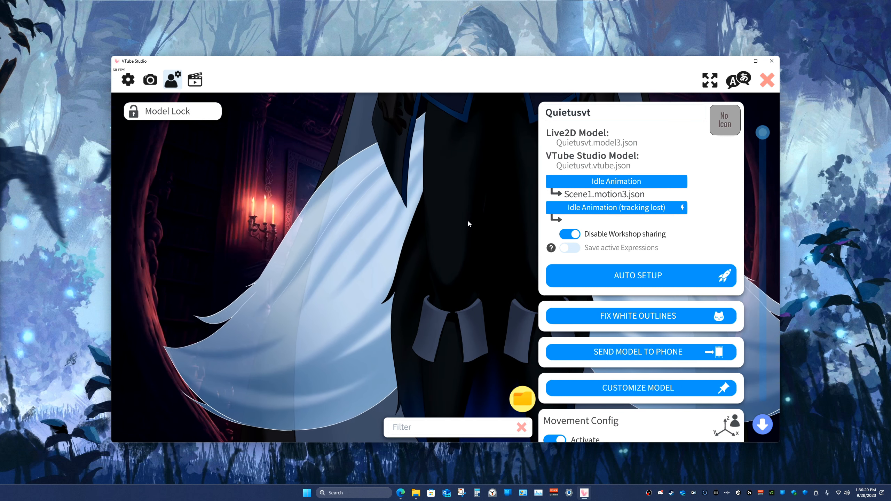
Step: Reopen the ArtMesh scene lighting customization, list the tail's ArtMeshes, highlight ArtMesh107 and accept the lighting list
{"action": "left_click", "coordinate": [620, 389]}
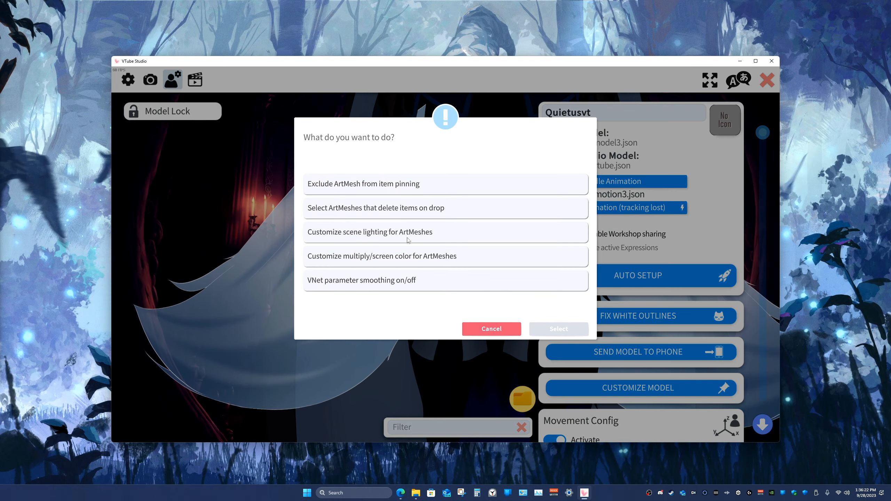
{"action": "left_click", "coordinate": [378, 232]}
{"action": "left_click", "coordinate": [558, 329]}
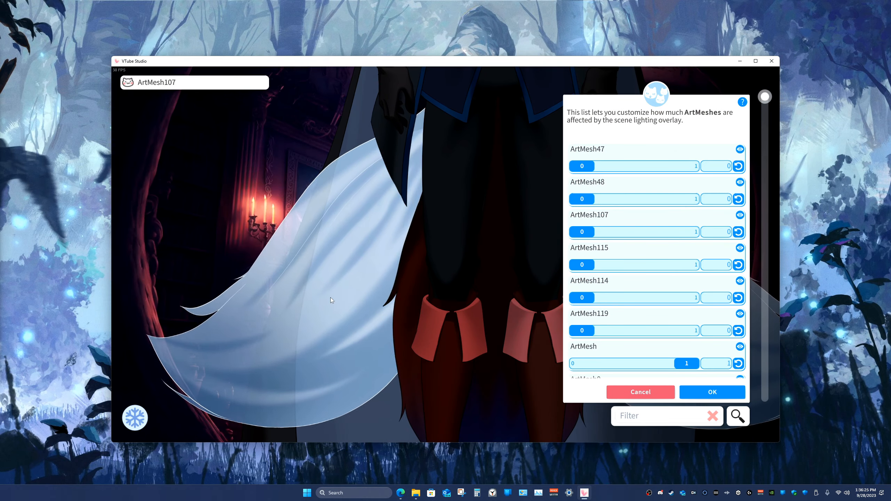
{"action": "left_click", "coordinate": [306, 292]}
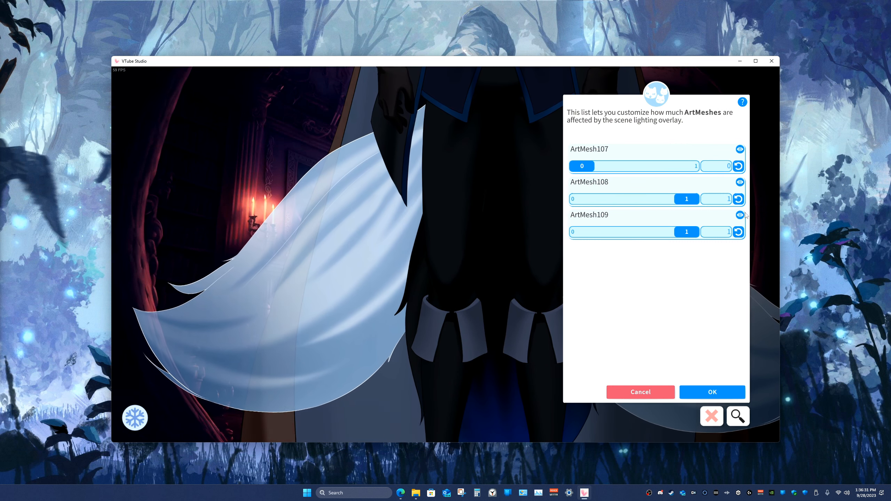
{"action": "left_click", "coordinate": [740, 150]}
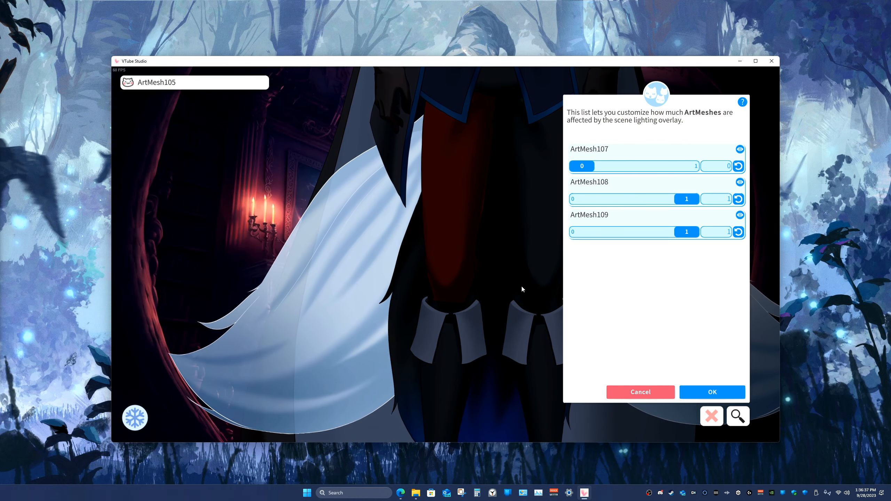
{"action": "left_click", "coordinate": [722, 393]}
Step: Reposition the model so its head and upper body are in frame, and close the settings
{"action": "left_click_drag", "start_coordinate": [418, 251], "coordinate": [382, 362]}
{"action": "left_click_drag", "start_coordinate": [400, 169], "coordinate": [452, 328]}
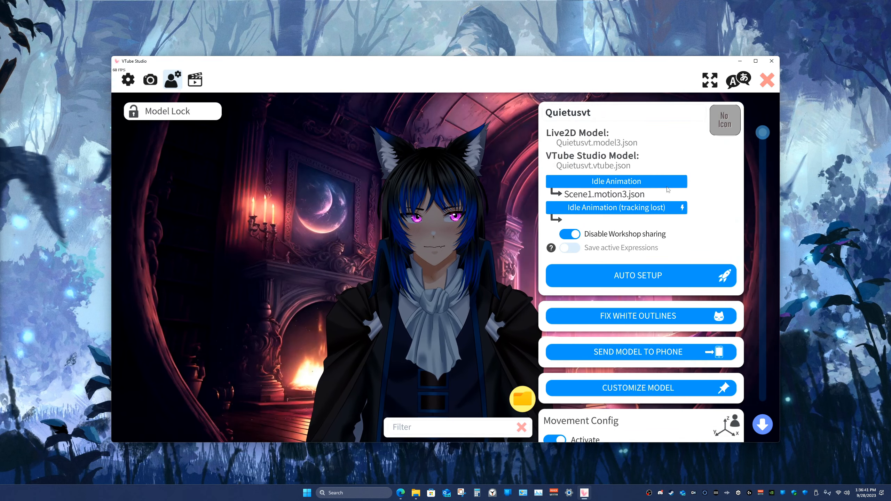
{"action": "left_click", "coordinate": [769, 83]}
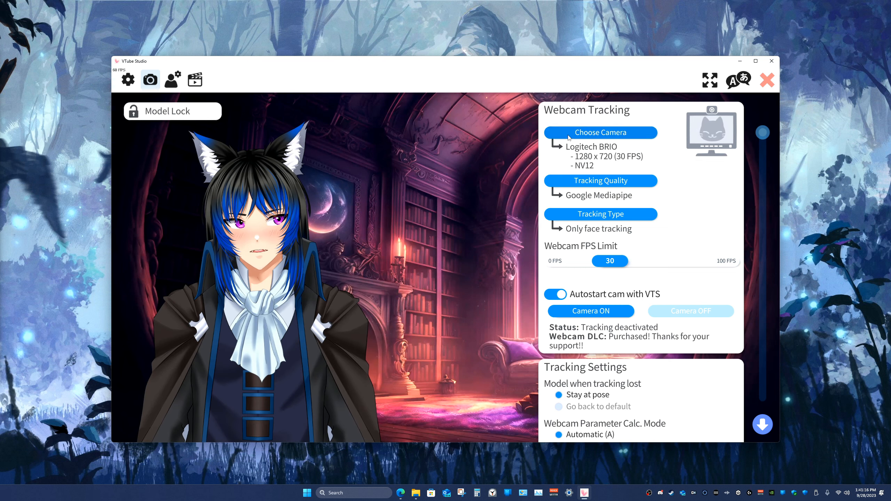
Step: Choose the Logitech BRIO as the tracking webcam with a resolution of 1280 x 720
{"action": "left_click", "coordinate": [569, 135]}
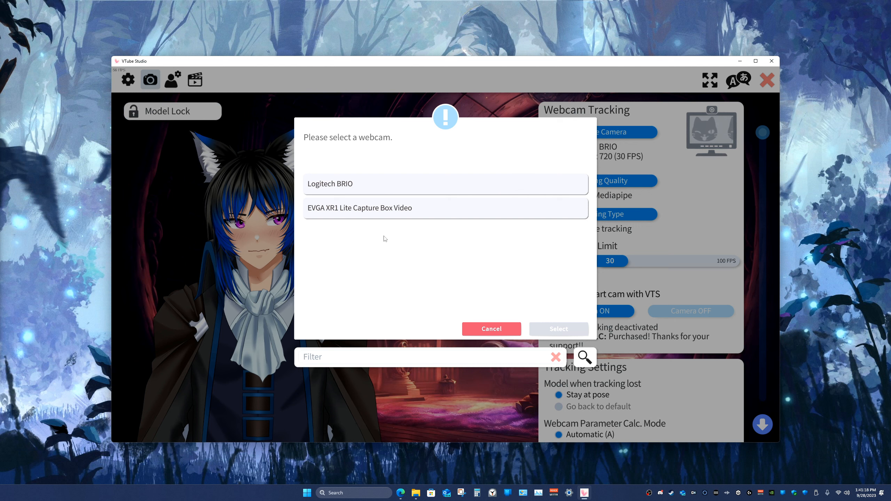
{"action": "left_click", "coordinate": [350, 189]}
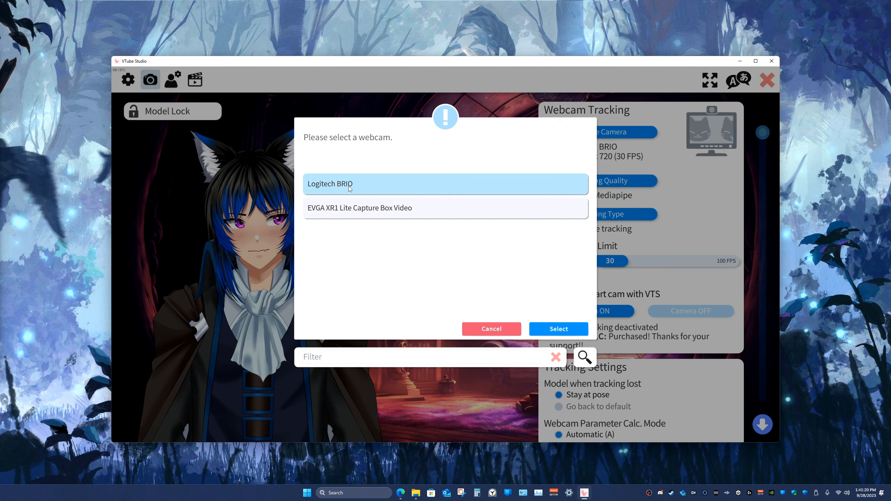
{"action": "left_click", "coordinate": [547, 329]}
{"action": "scroll", "coordinate": [391, 255], "scroll_direction": "down", "scroll_amount": 3}
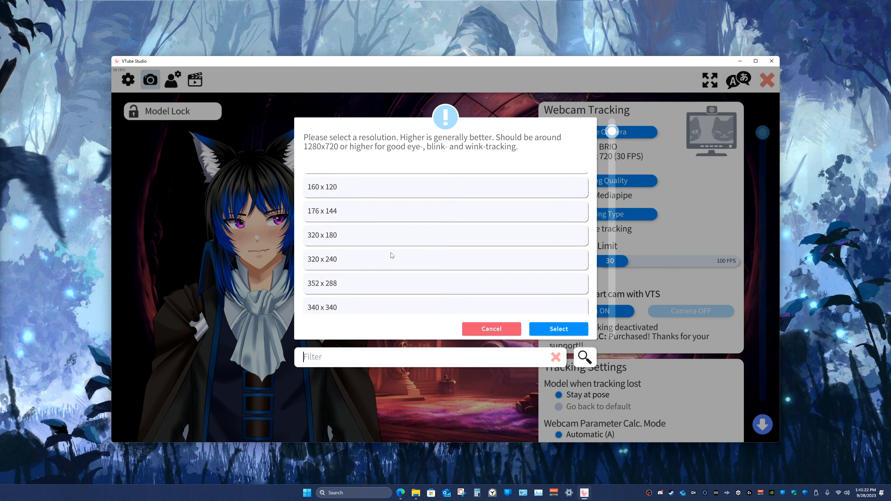
{"action": "scroll", "coordinate": [392, 255], "scroll_direction": "down", "scroll_amount": 10}
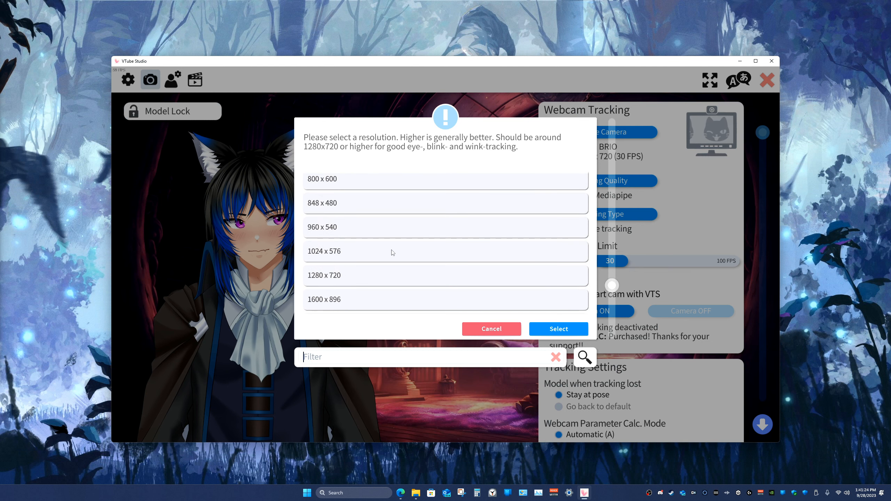
{"action": "type", "text": "`"}
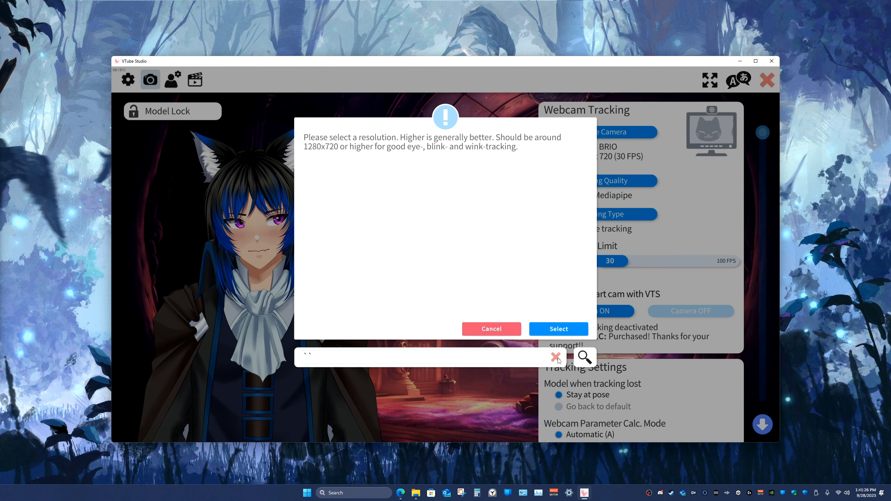
{"action": "left_click", "coordinate": [556, 358]}
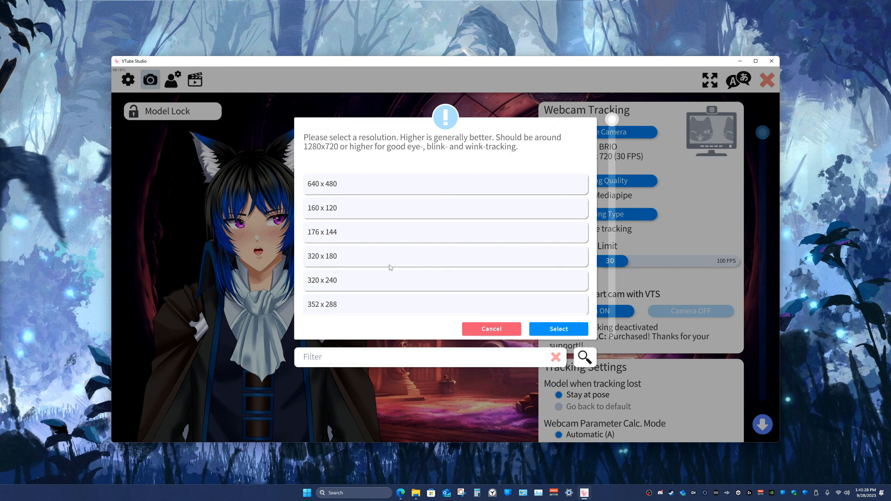
{"action": "scroll", "coordinate": [392, 266], "scroll_direction": "down", "scroll_amount": 3}
{"action": "scroll", "coordinate": [392, 265], "scroll_direction": "down", "scroll_amount": 5}
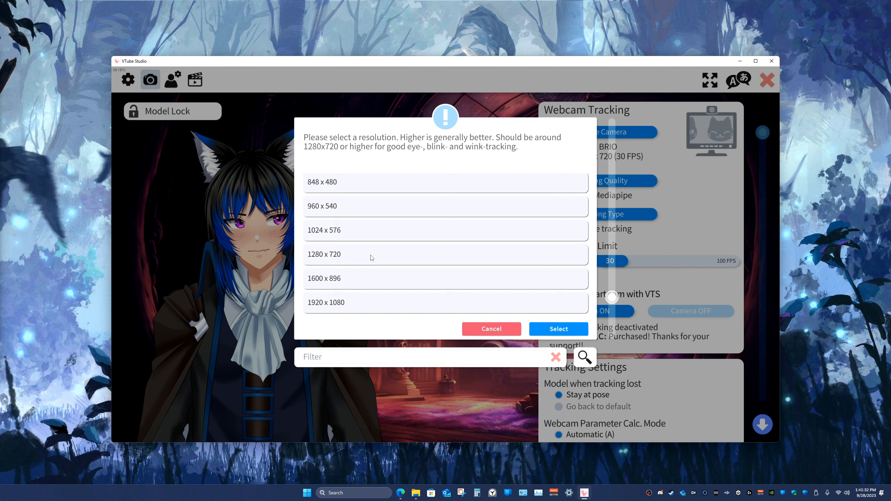
{"action": "left_click", "coordinate": [372, 258]}
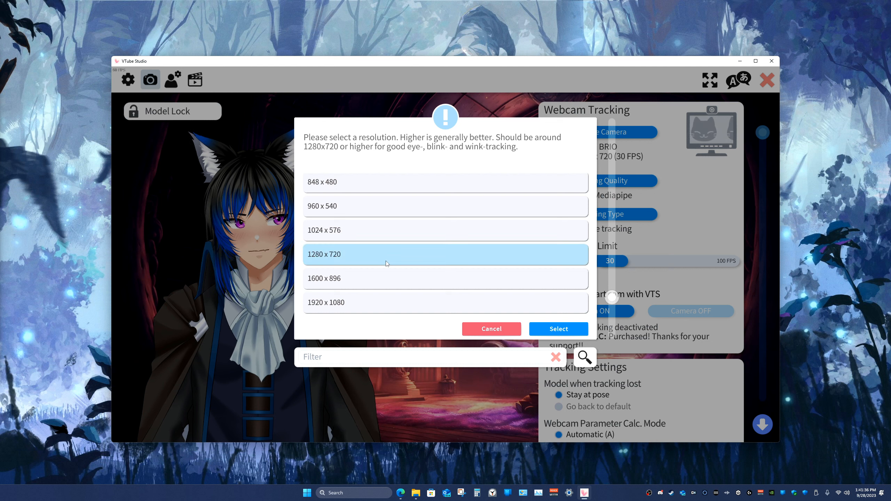
{"action": "left_click", "coordinate": [550, 332]}
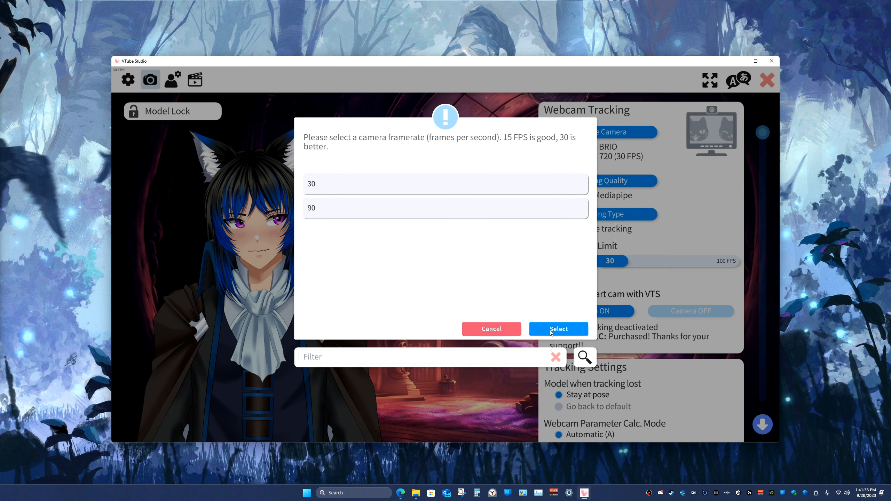
Step: Set the webcam's framerate to 30 and its color format to NV12
{"action": "type", "text": "`"}
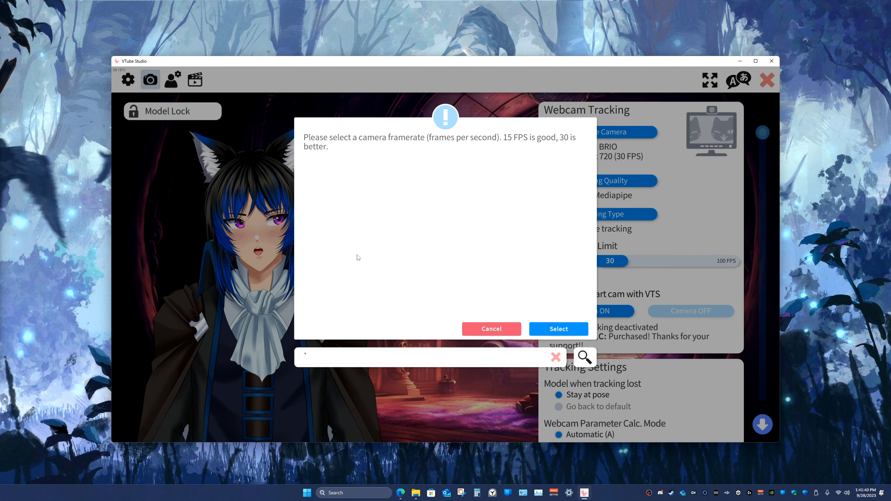
{"action": "left_click", "coordinate": [554, 356]}
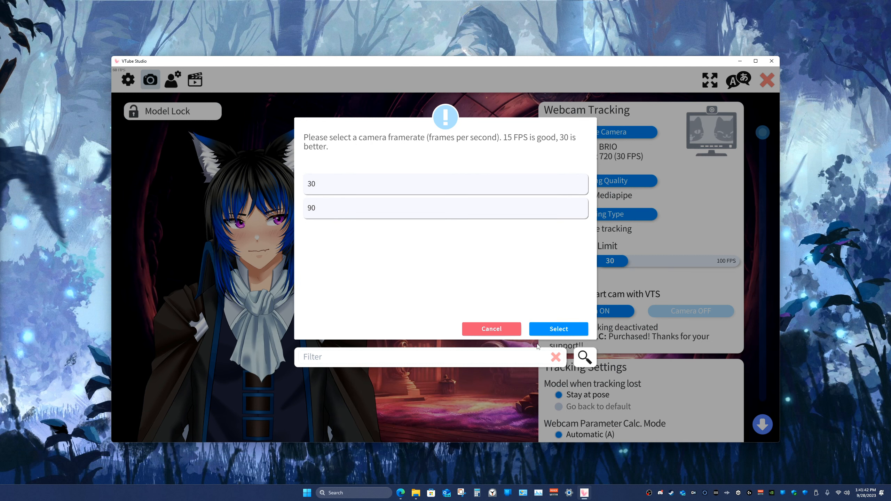
{"action": "left_click", "coordinate": [336, 195]}
{"action": "left_click", "coordinate": [555, 330]}
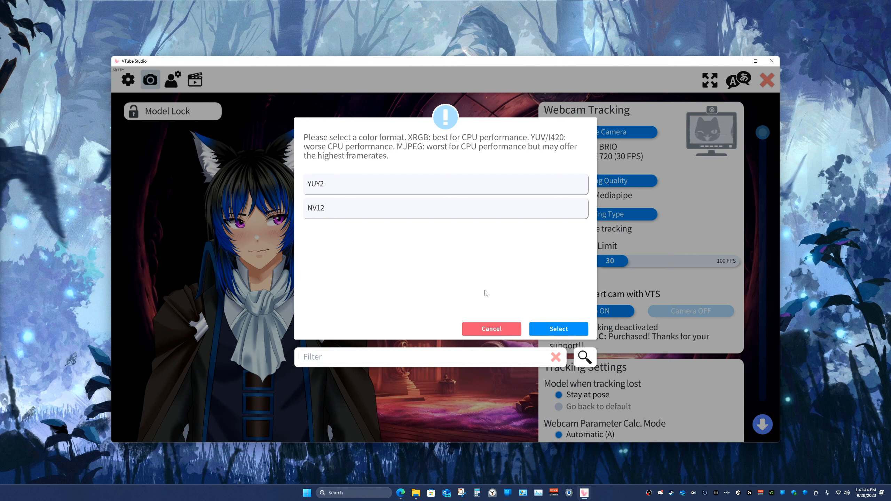
{"action": "left_click", "coordinate": [344, 208]}
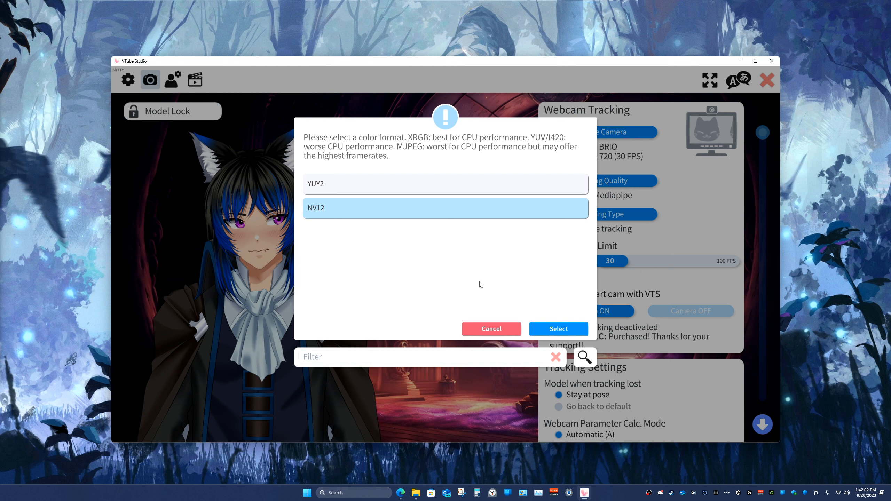
{"action": "left_click", "coordinate": [545, 329]}
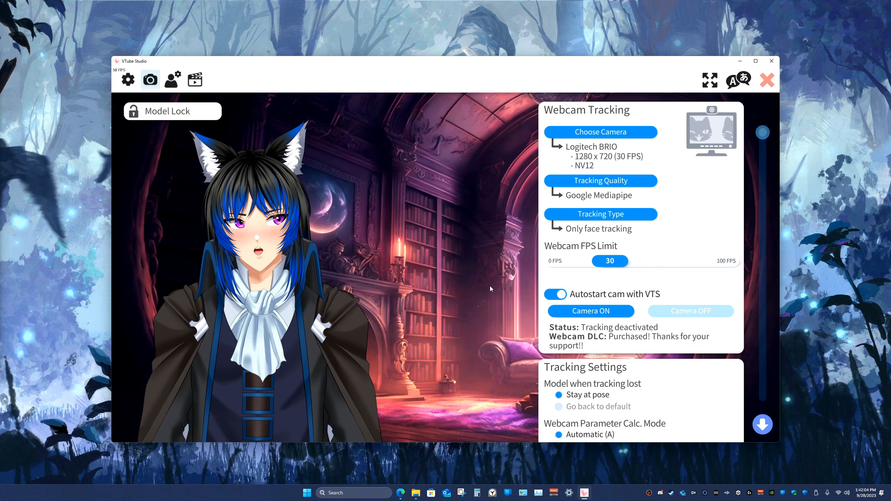
Step: Set the webcam tracking quality to Google's Mediapipe Webcam Tracker
{"action": "left_click", "coordinate": [564, 181]}
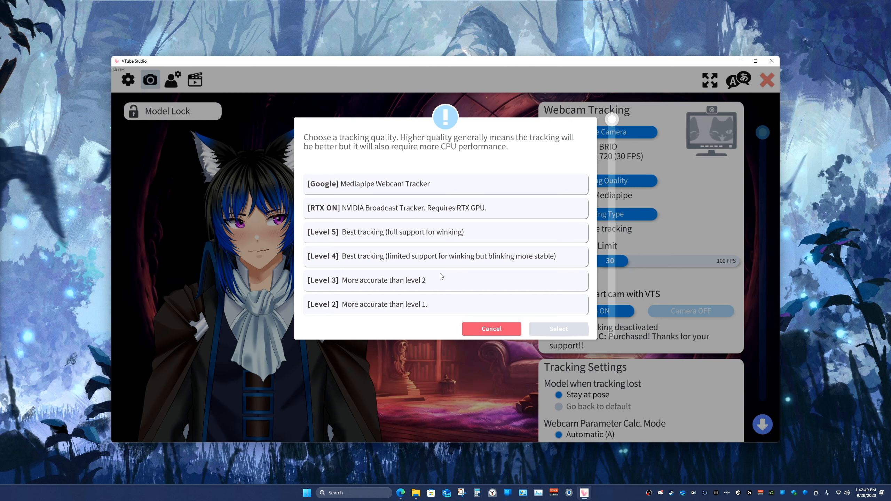
{"action": "left_click", "coordinate": [431, 186]}
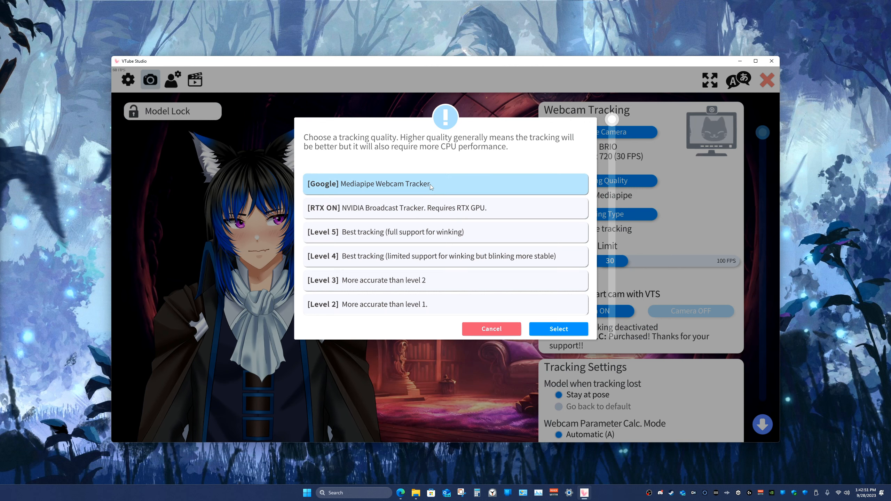
{"action": "left_click", "coordinate": [548, 330]}
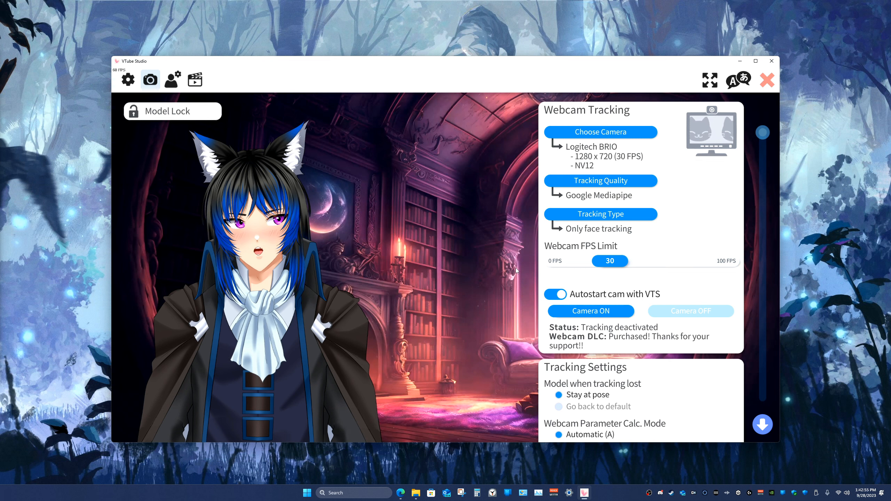
Step: Turn the camera on and calibrate the face tracking
{"action": "left_click", "coordinate": [582, 312]}
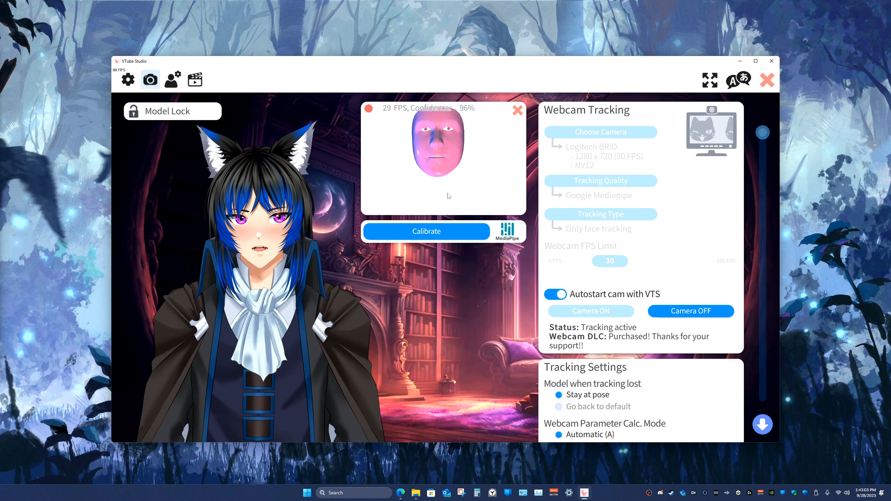
{"action": "left_click", "coordinate": [439, 232]}
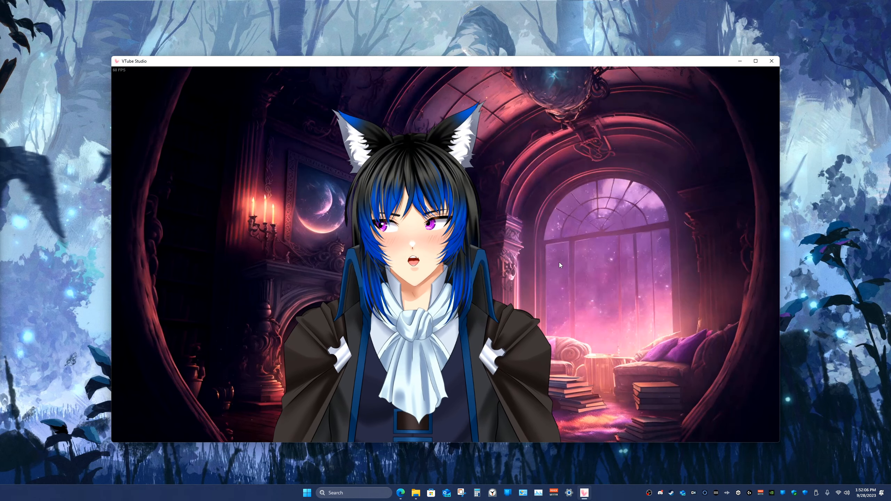
Step: Open the settings to view the virtual webcam, Spout2 and NDI configuration, and close them
{"action": "double_click", "coordinate": [290, 250]}
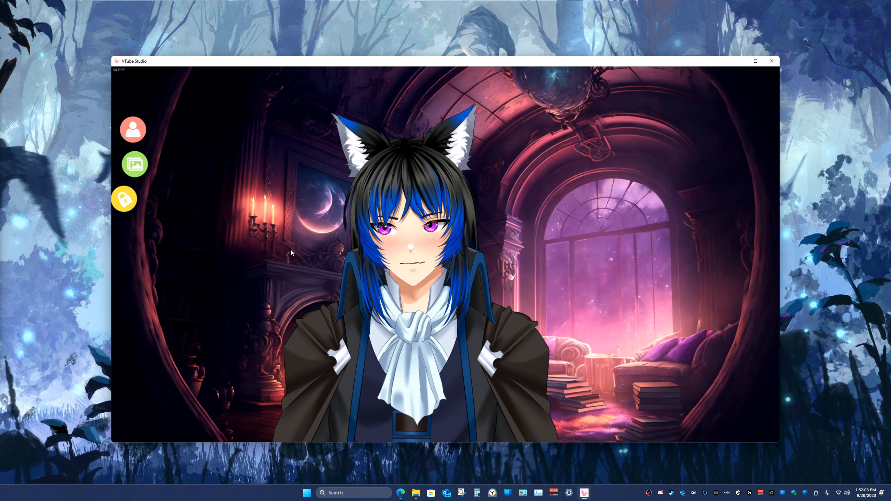
{"action": "left_click", "coordinate": [129, 231]}
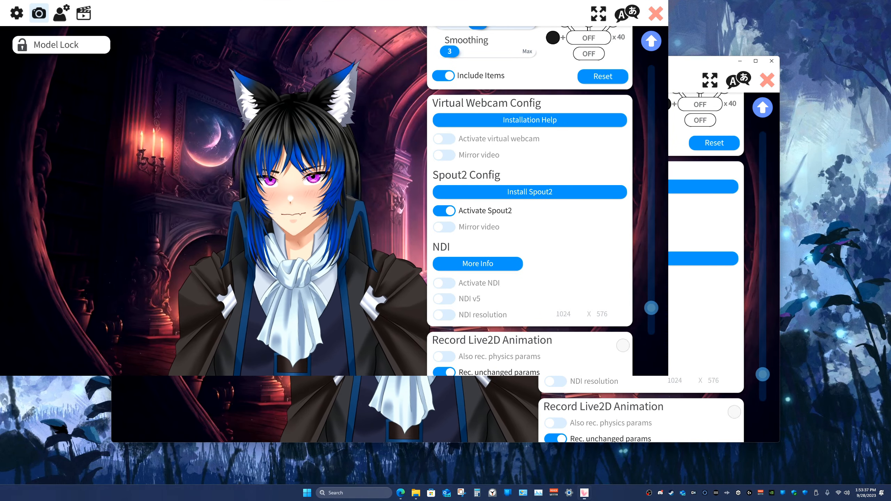
{"action": "left_click", "coordinate": [657, 15]}
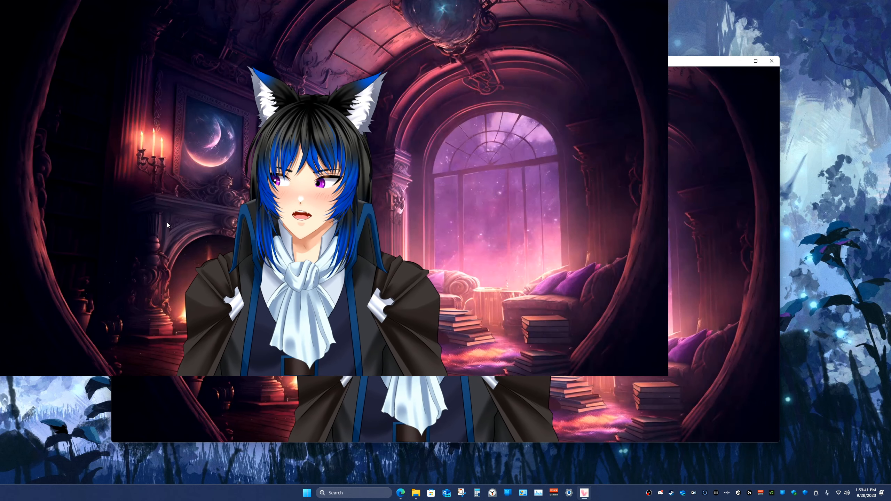
{"action": "double_click", "coordinate": [129, 225]}
{"action": "left_click", "coordinate": [21, 167]}
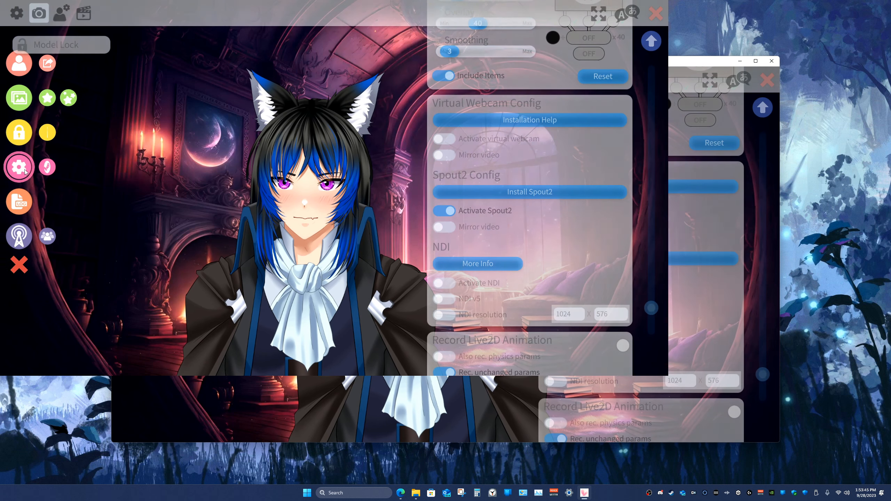
{"action": "left_click", "coordinate": [655, 14]}
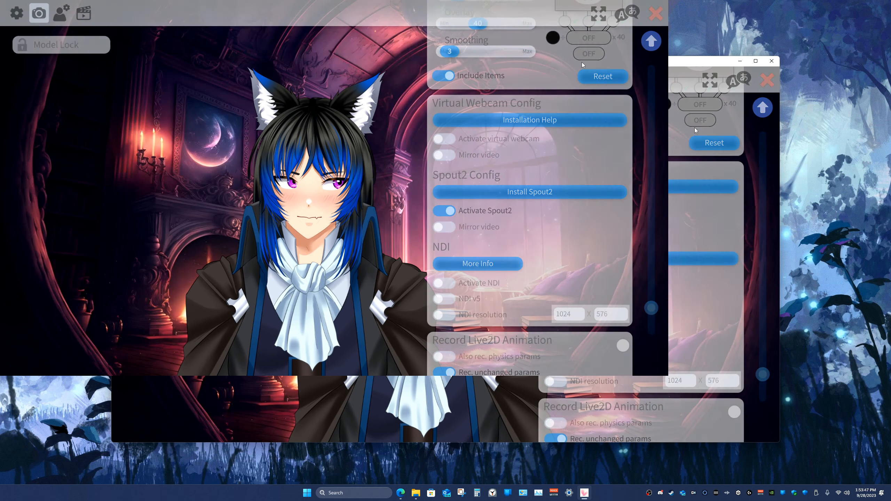
Step: Open the background selection, clear its filter and apply background_8 to the scene
{"action": "double_click", "coordinate": [141, 188]}
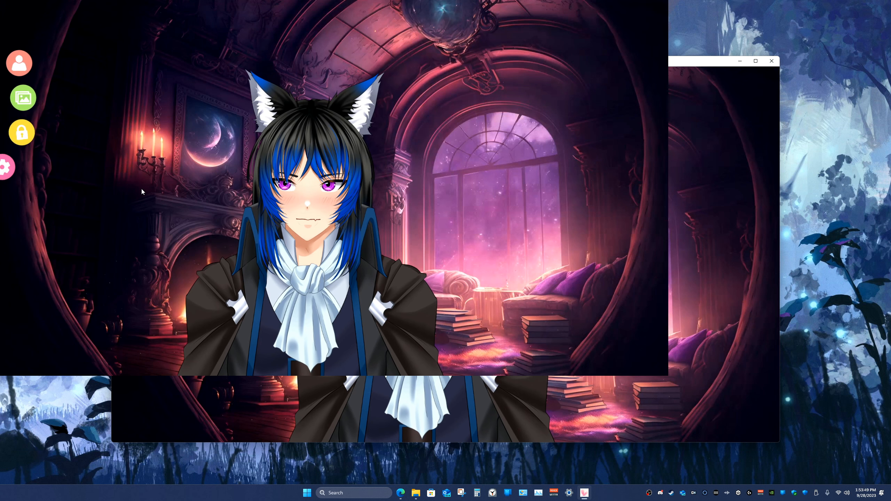
{"action": "left_click", "coordinate": [23, 98]}
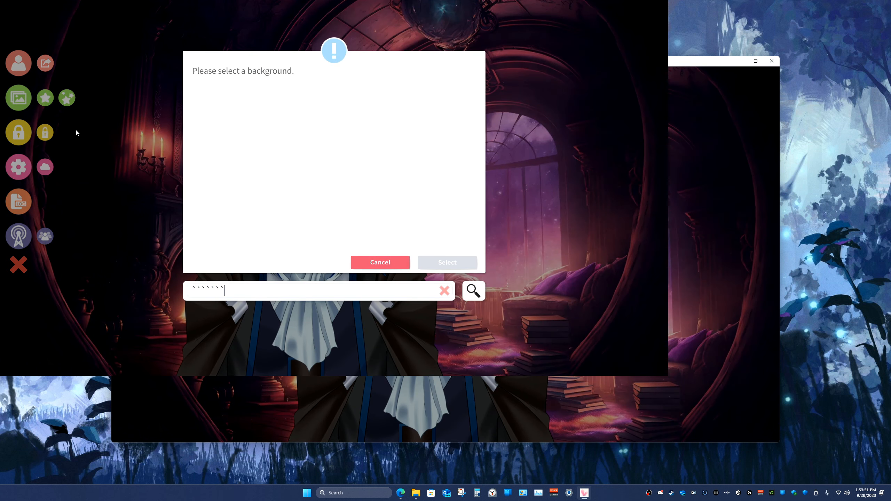
{"action": "left_click", "coordinate": [445, 290]}
{"action": "scroll", "coordinate": [298, 232], "scroll_direction": "down", "scroll_amount": 3}
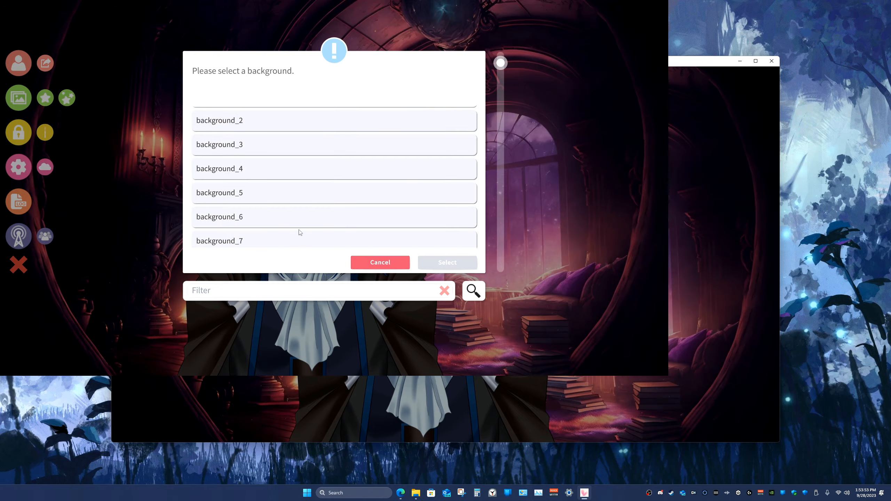
{"action": "left_click", "coordinate": [255, 228]}
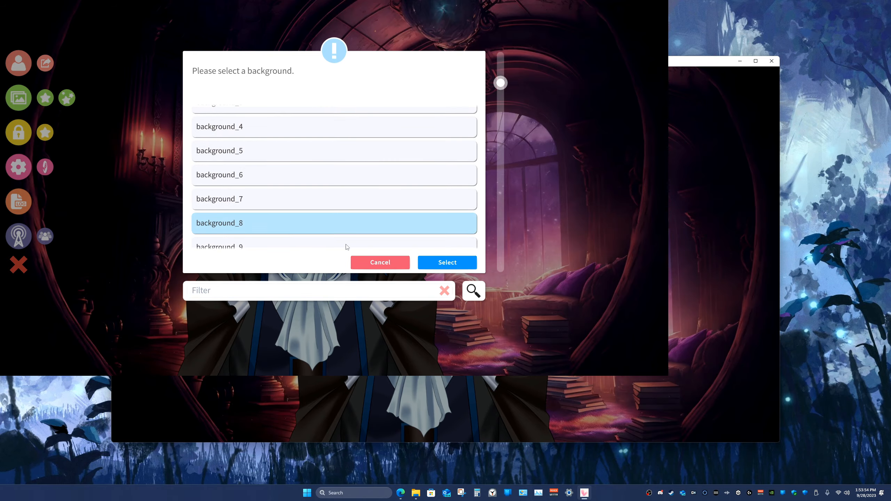
{"action": "left_click", "coordinate": [432, 262]}
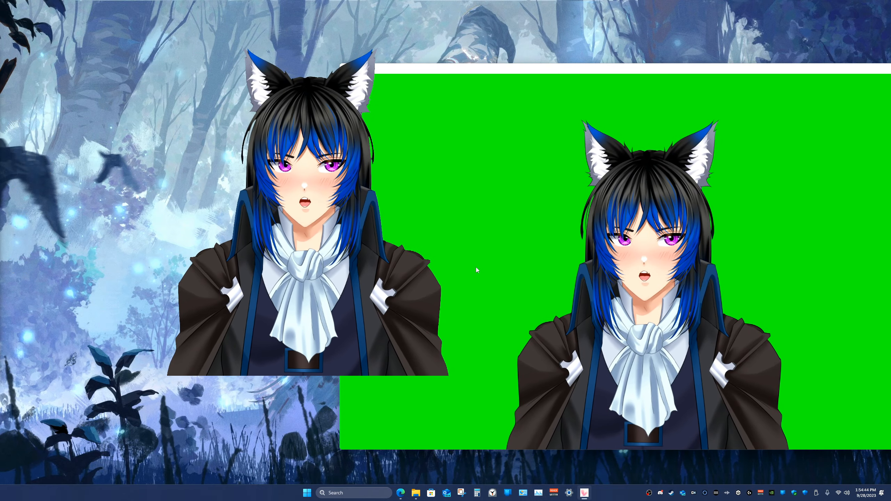
Step: Reopen the settings and move the VTube Studio window back to the middle of the desktop
{"action": "double_click", "coordinate": [476, 268]}
{"action": "left_click", "coordinate": [19, 167]}
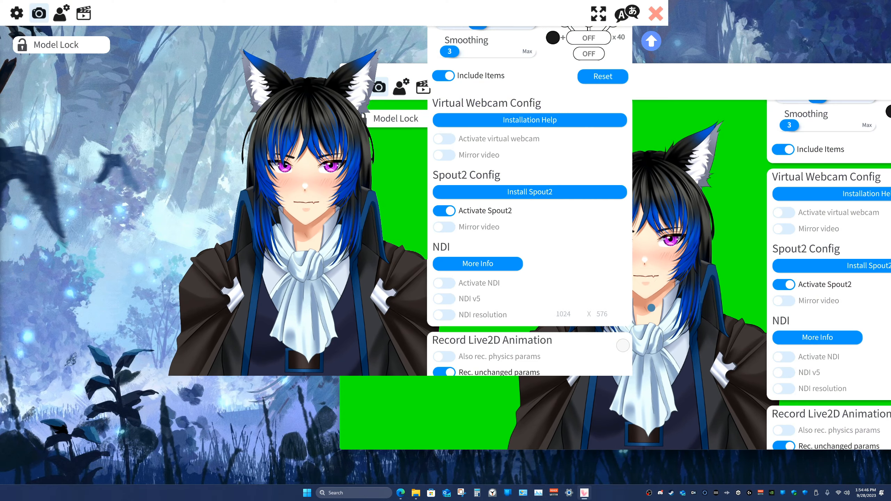
{"action": "left_click_drag", "start_coordinate": [538, 69], "coordinate": [323, 60]}
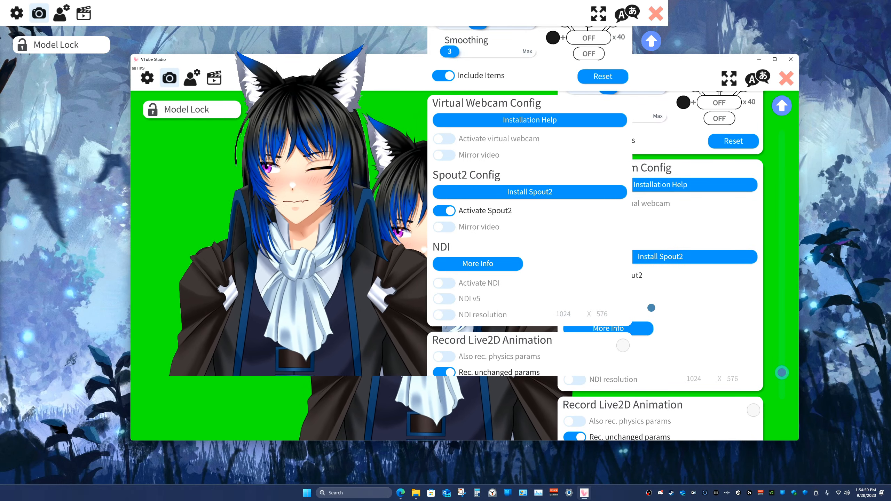